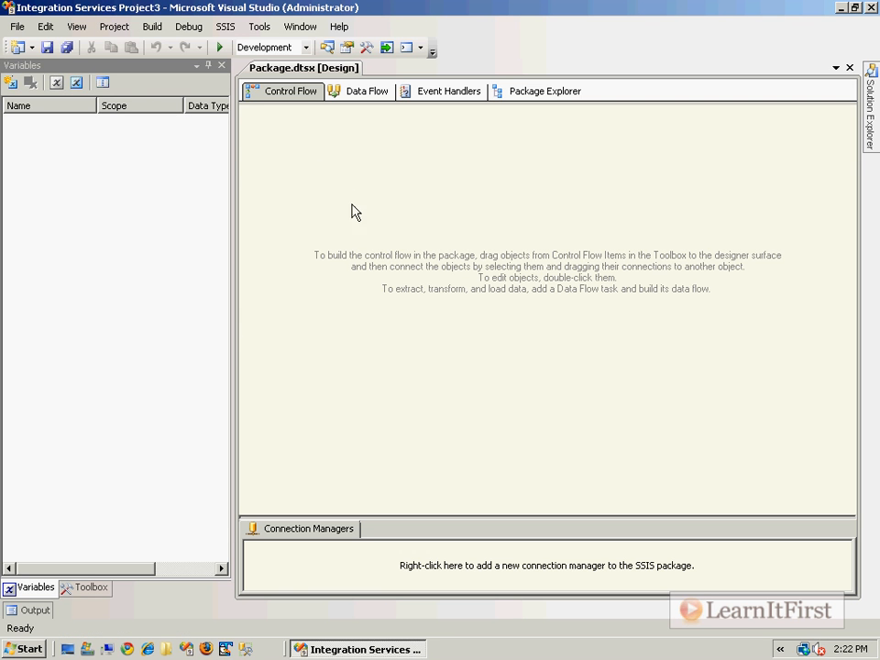
- Add an Execute SQL Task to the package's control flow and open it for editing
click(89, 590)
drag(71, 285, 408, 200)
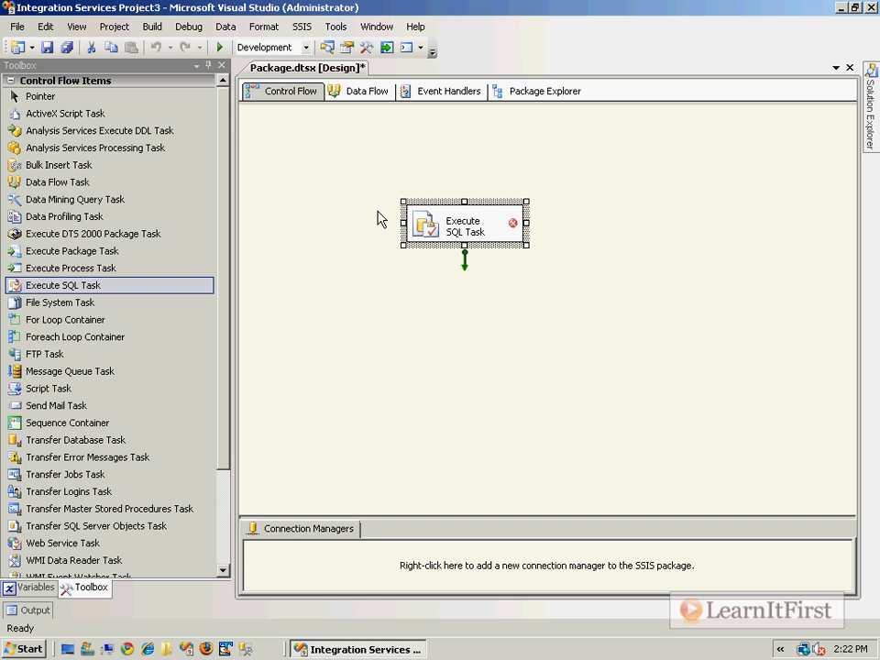
double_click(424, 224)
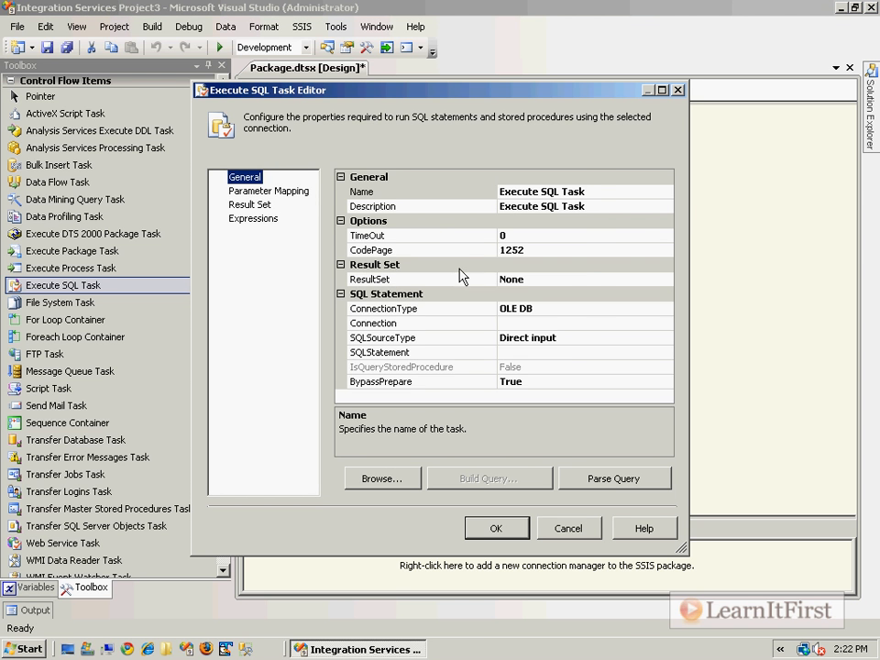
click(665, 310)
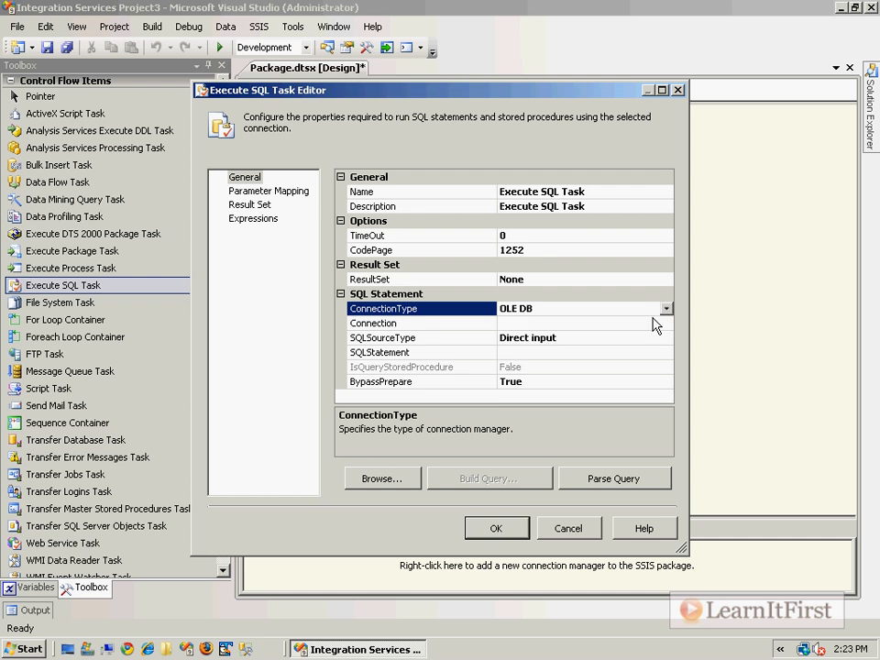
click(676, 315)
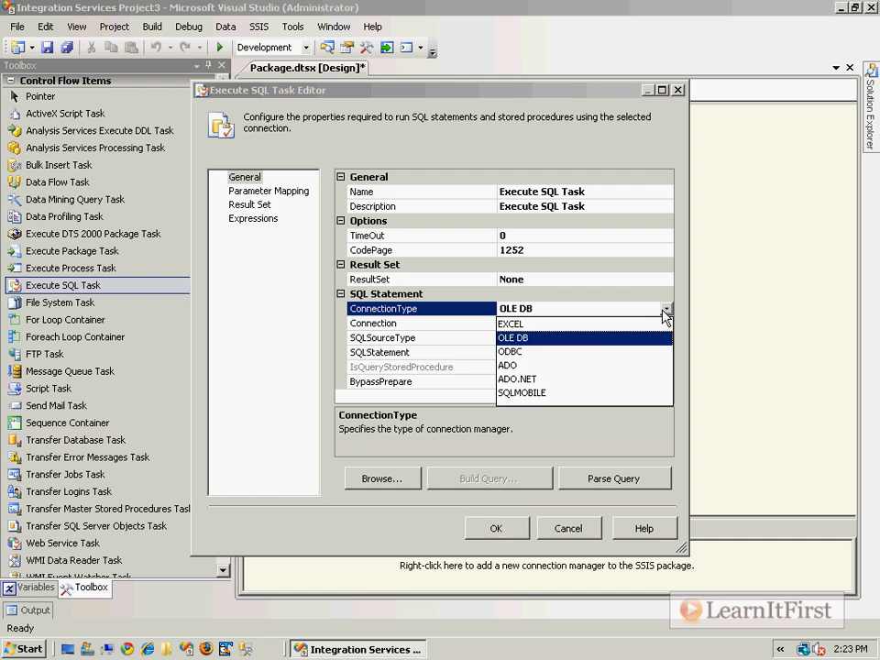
click(582, 365)
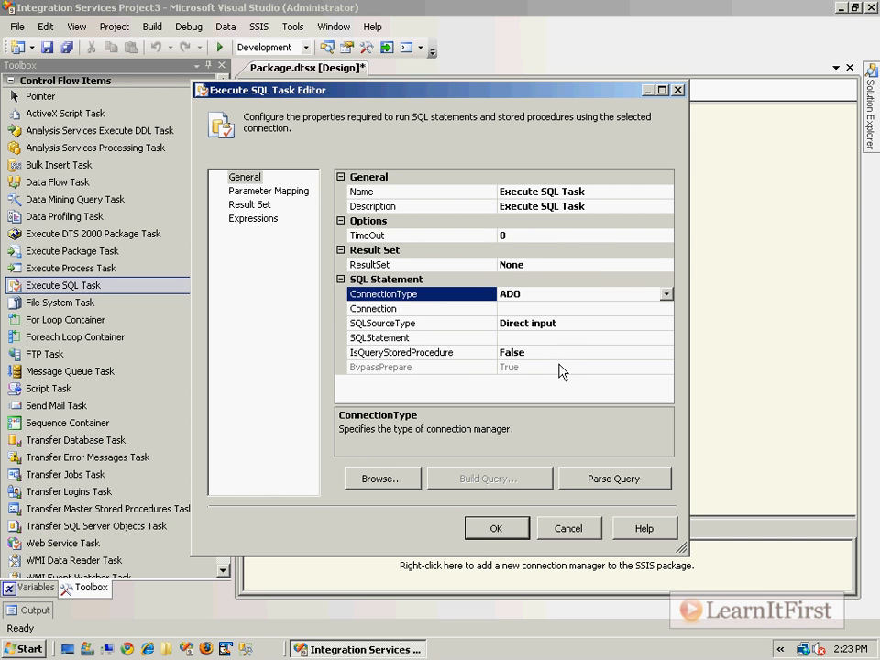
click(583, 308)
click(666, 308)
click(518, 331)
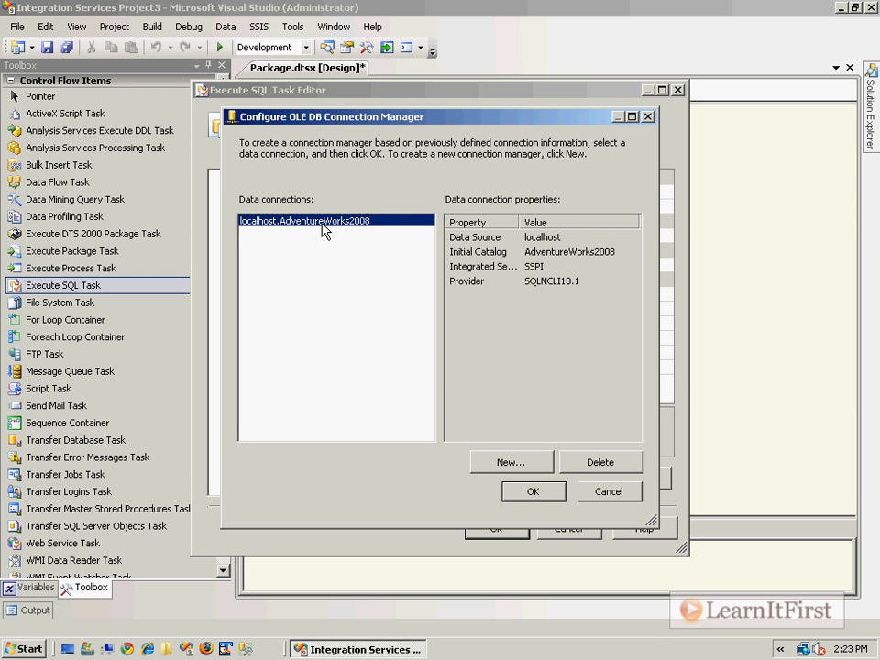
click(596, 491)
- Set the task's connection type to ADO.NET and start defining a new data connection for it
click(667, 293)
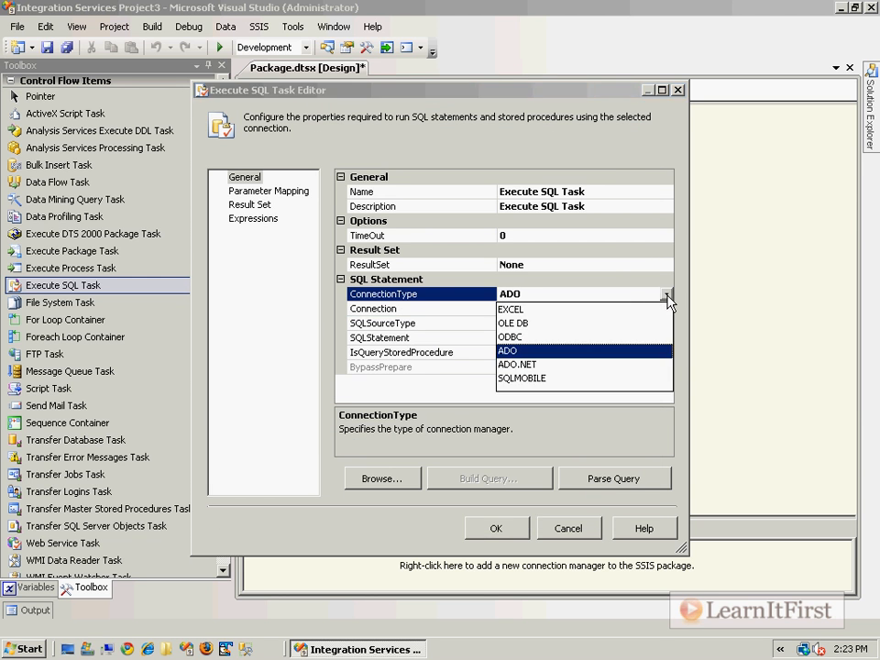
click(545, 364)
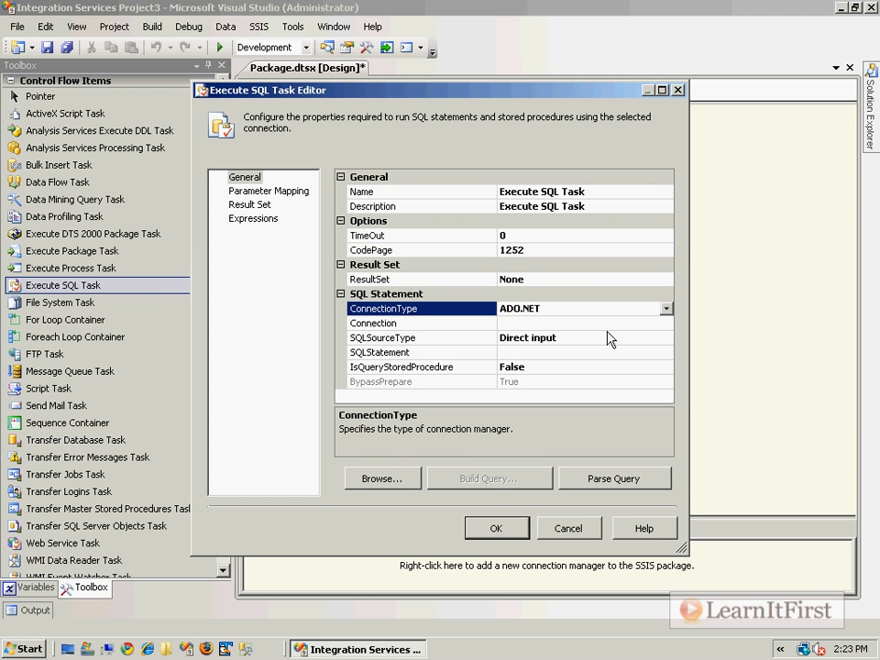
click(606, 323)
click(667, 322)
click(605, 337)
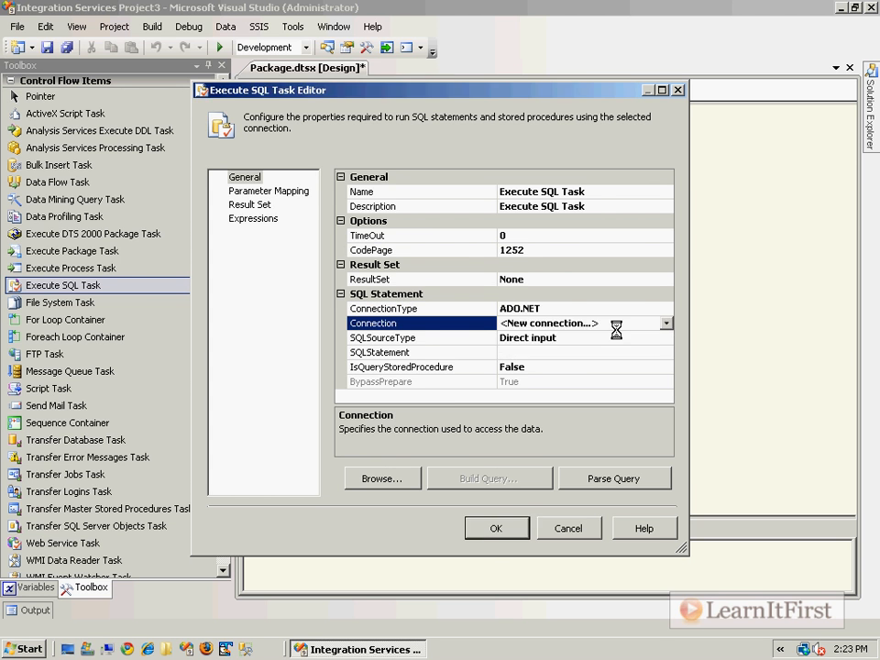
click(596, 464)
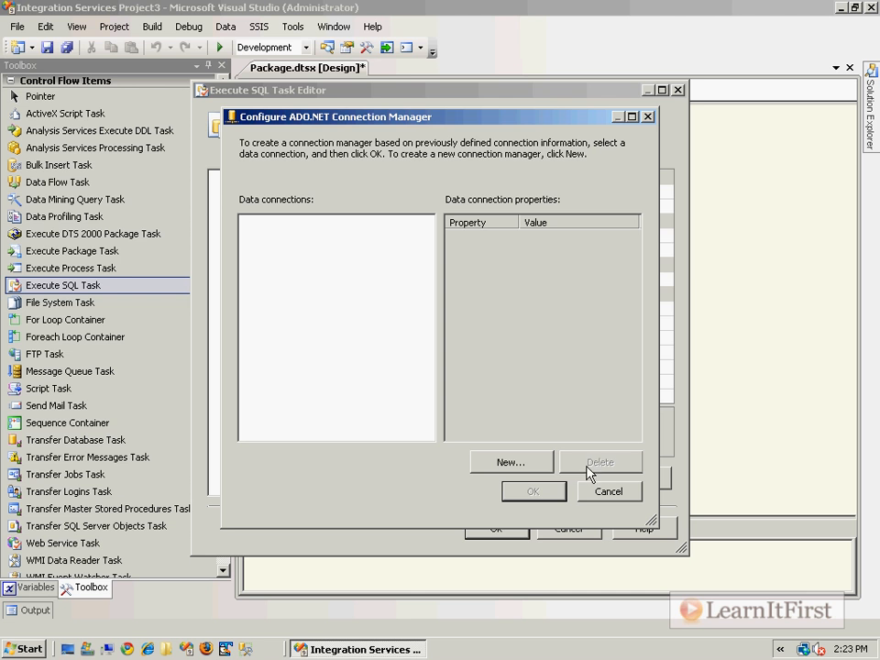
click(541, 465)
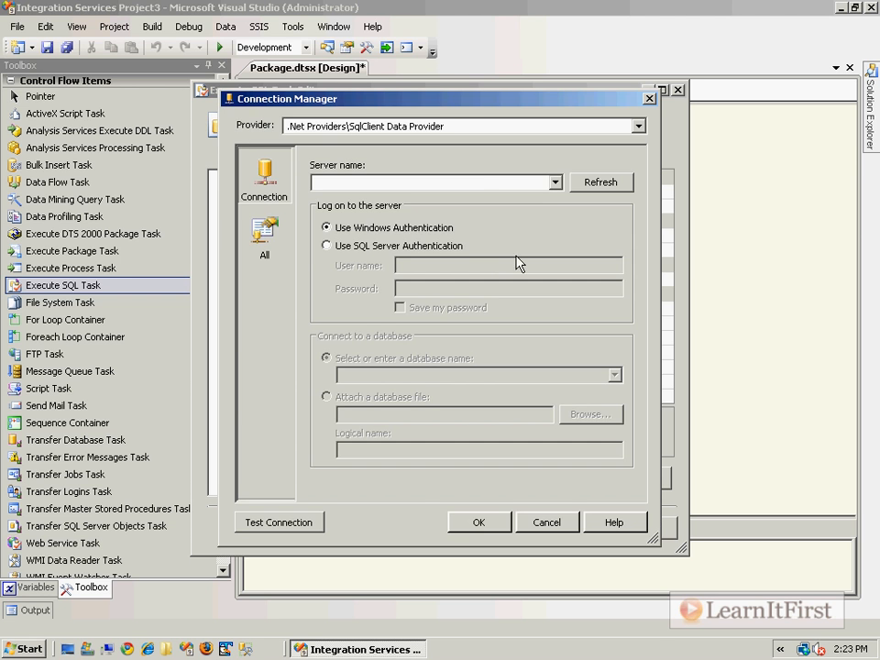
- Define the connection with server localhost and database AdventureWorks2008, and assign it to the task
text(localhost)
key(Tab)
key(Tab)
text(Adve)
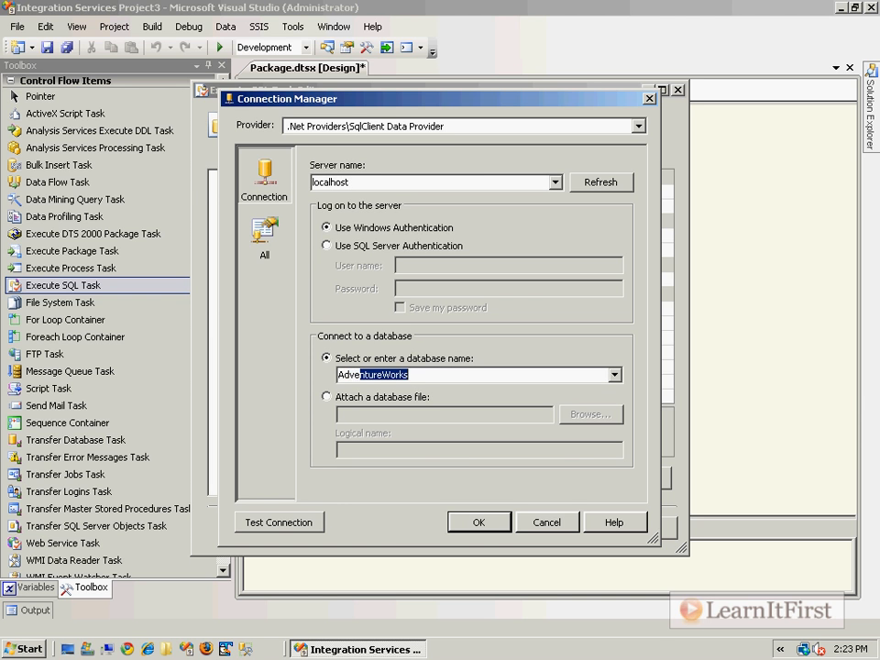
key(Return)
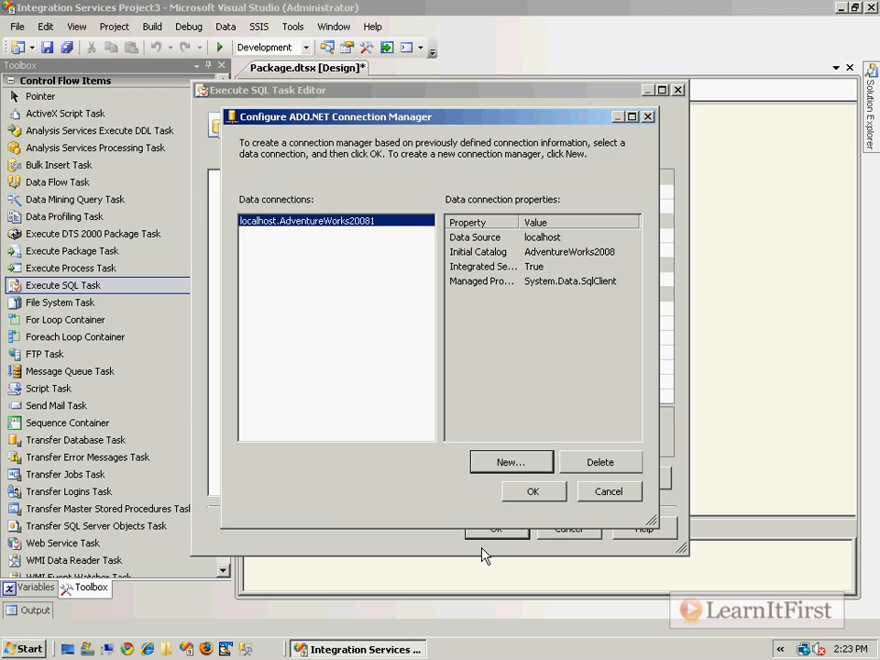
click(531, 492)
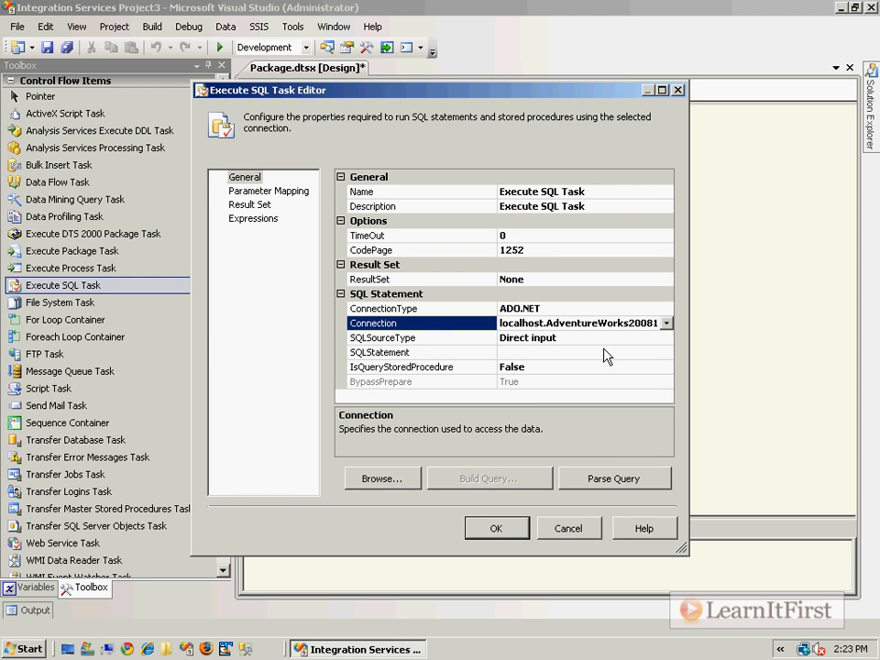
- Keep the SQL source type as Direct input and begin the task's SQL statement with EXEC dbo.Update
click(649, 339)
click(667, 338)
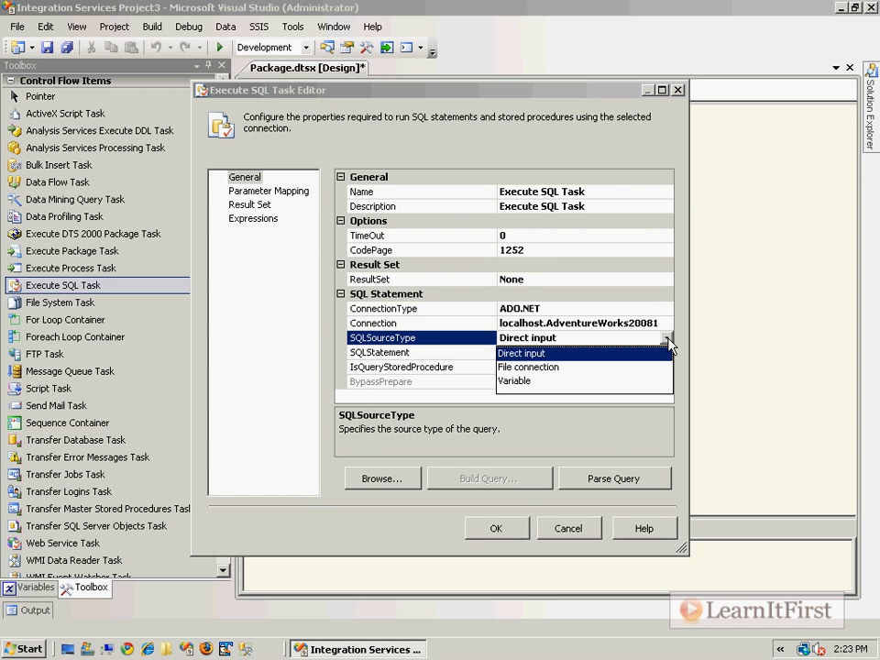
click(669, 340)
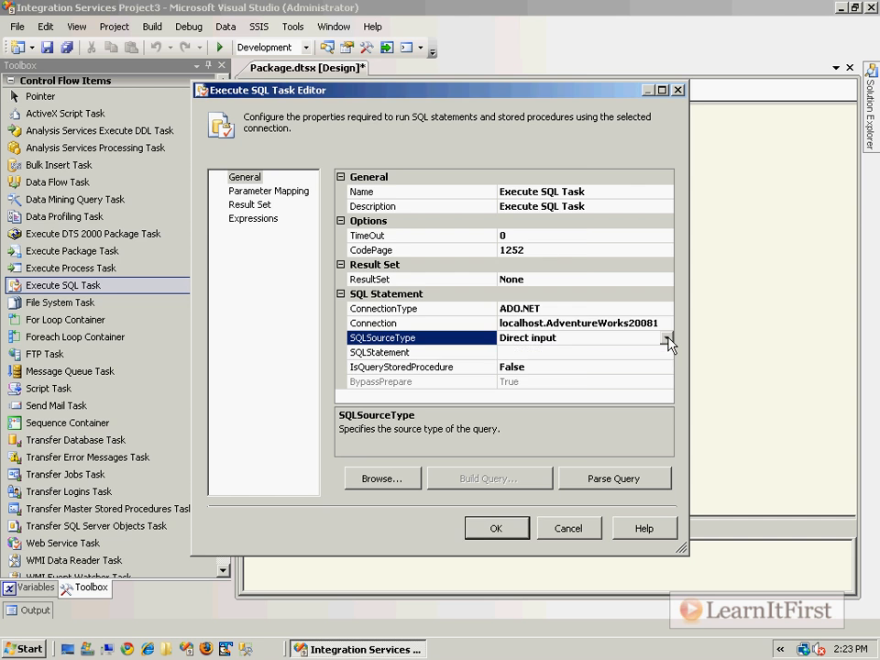
click(667, 353)
click(666, 354)
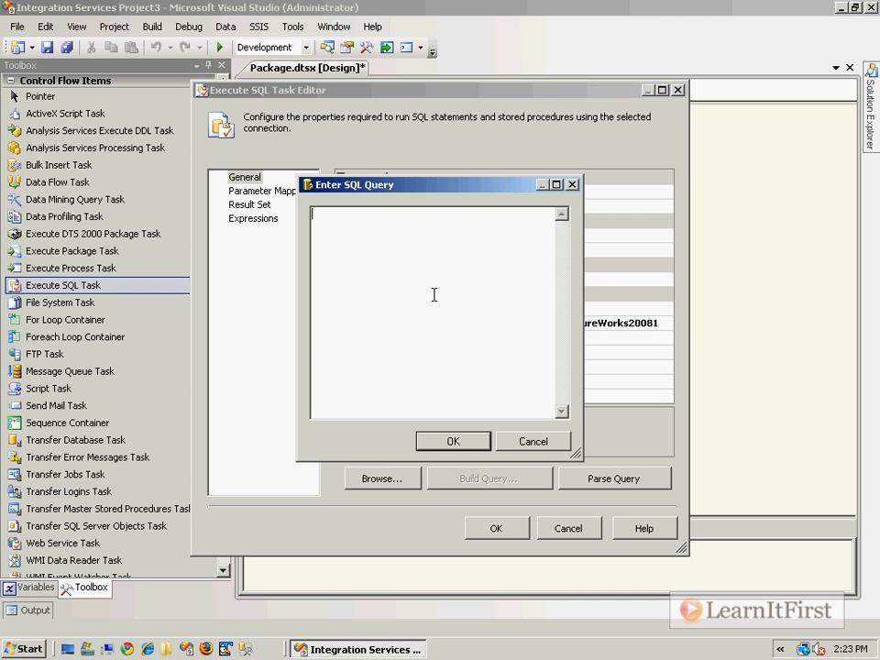
text(EXEC dbo.Update)
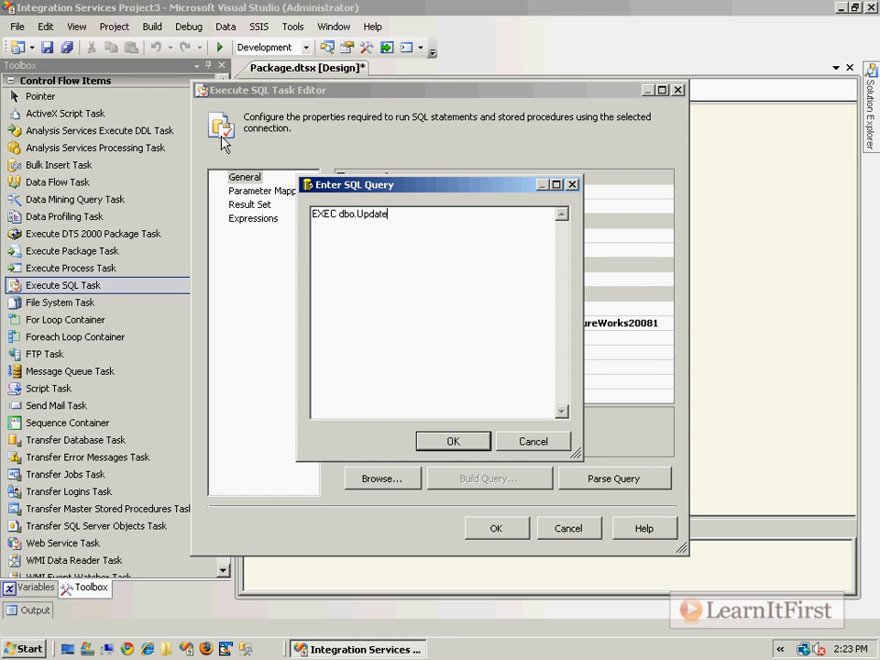
- Switch to SQL Server Management Studio, connect to the server, and make AdventureWorks2008 the query's current database
click(245, 649)
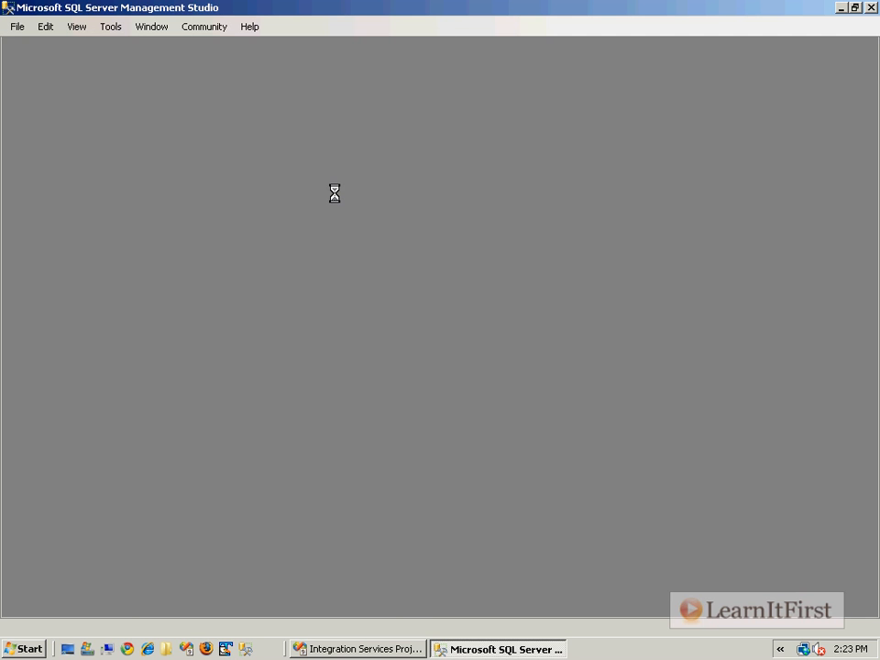
key(Return)
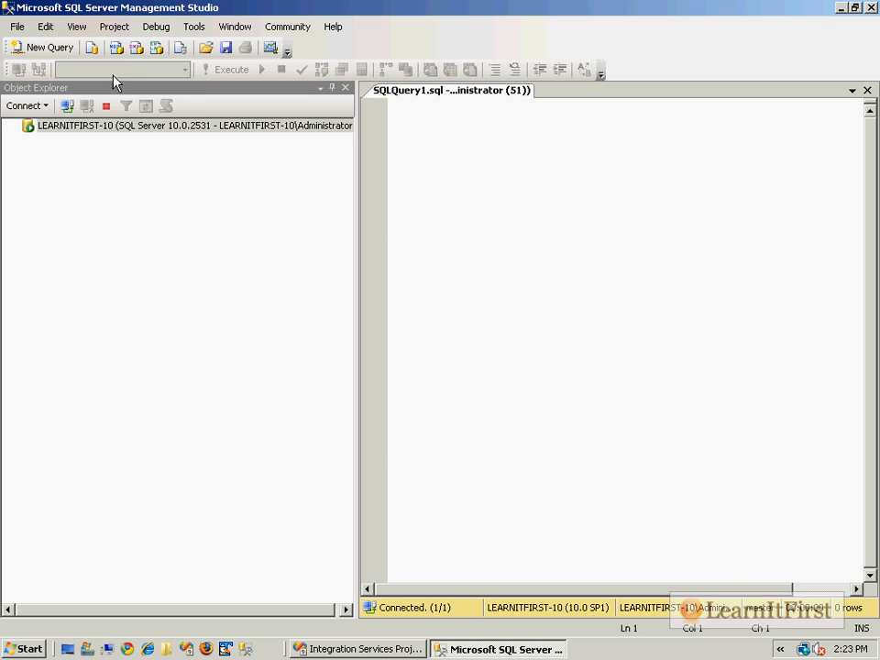
click(131, 73)
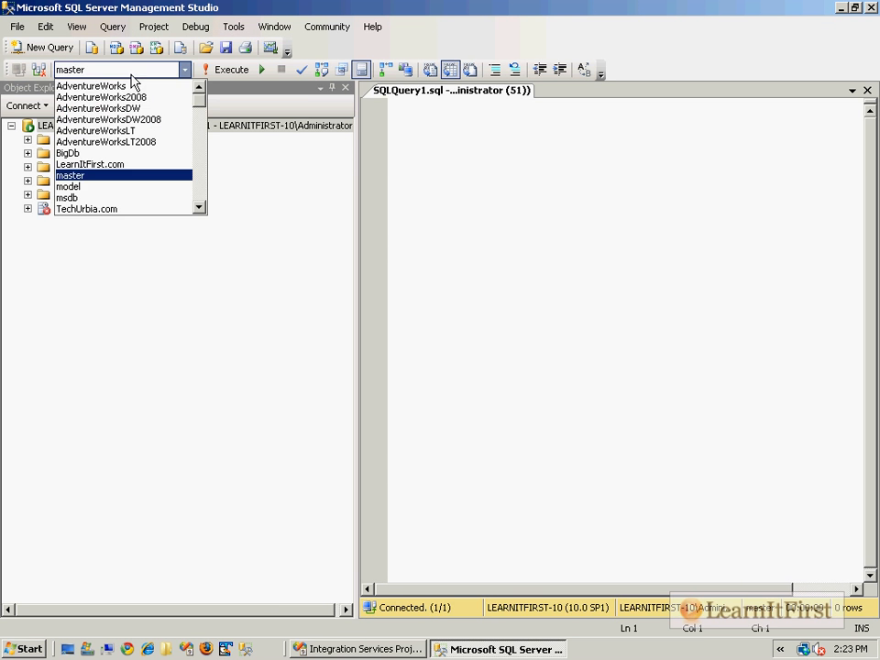
click(101, 96)
- Script the dbo.UpdateDepartment stored procedure of AdventureWorks2008 as a CREATE statement in a new query window
click(27, 140)
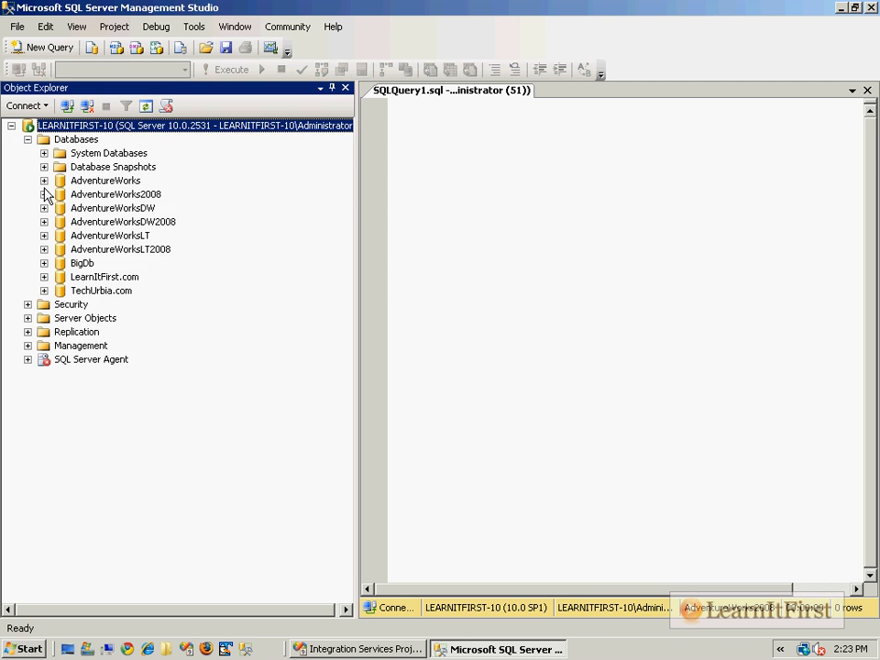
click(44, 194)
click(61, 263)
click(77, 276)
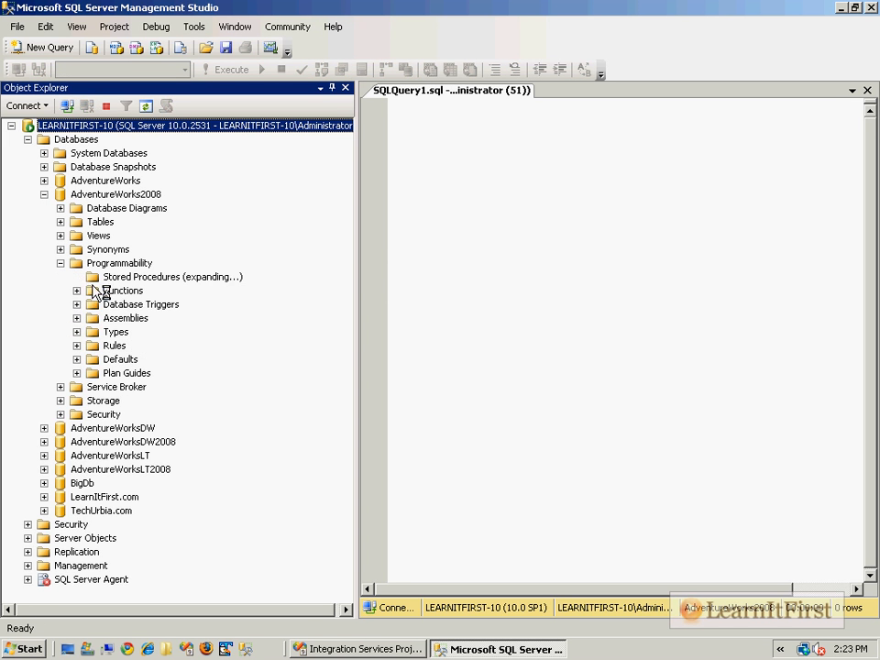
right_click(194, 304)
mouse_move(280, 376)
mouse_move(412, 374)
click(609, 373)
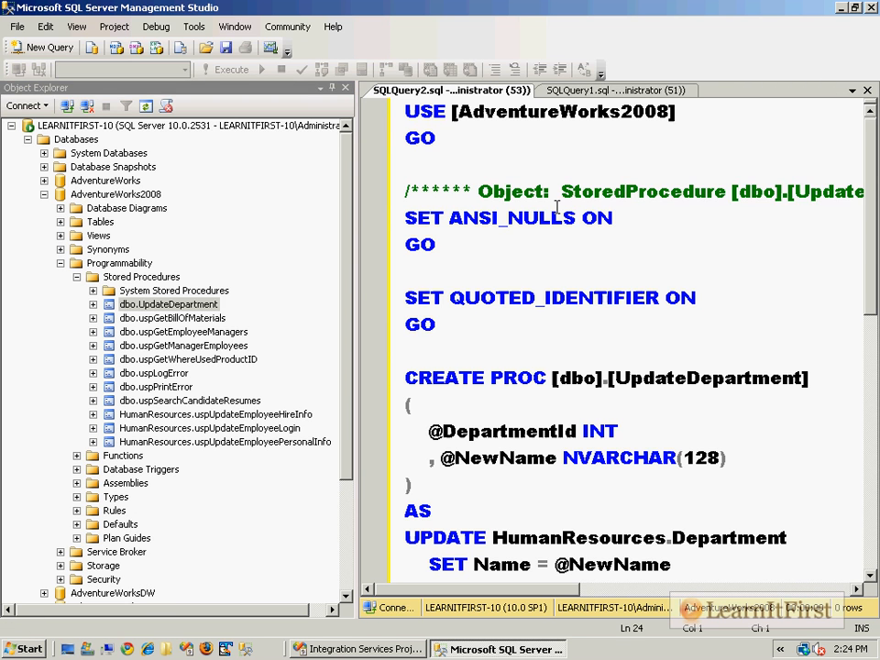
- Delete the object comment and the SET option statements above CREATE PROC, and close Object Explorer
drag(406, 165, 413, 351)
key(Delete)
key(Delete)
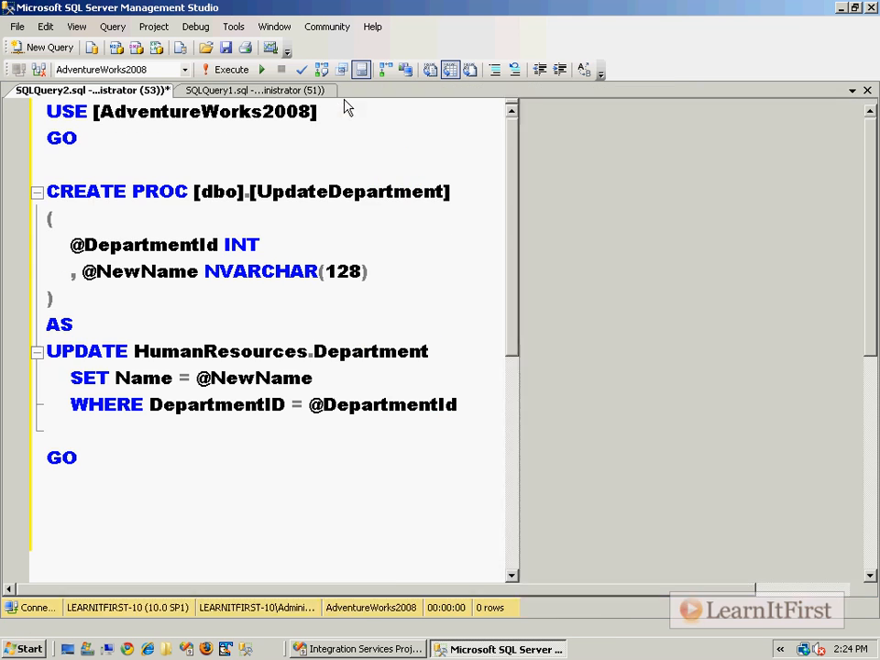
click(345, 87)
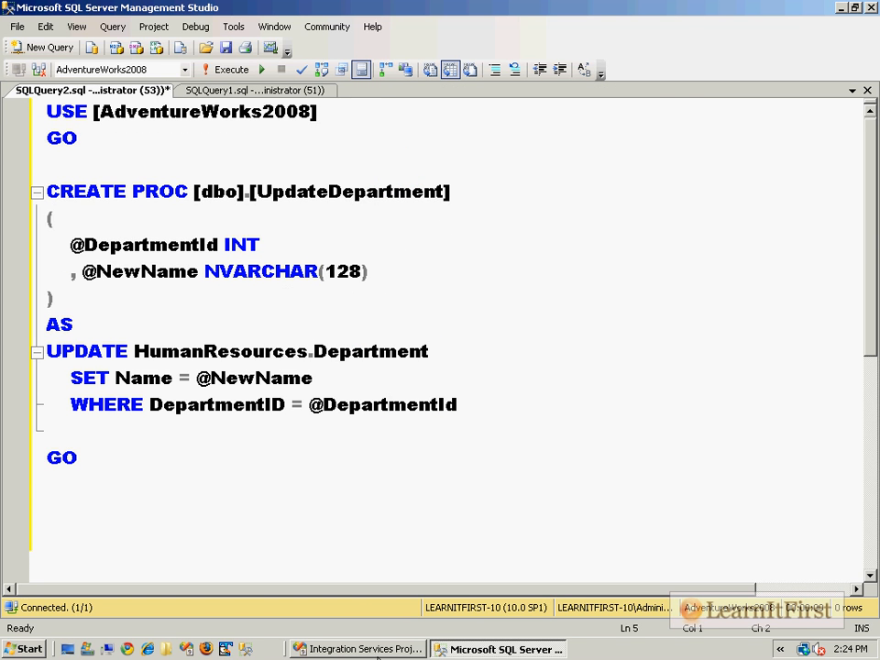
click(378, 653)
text(Department @Departmentid)
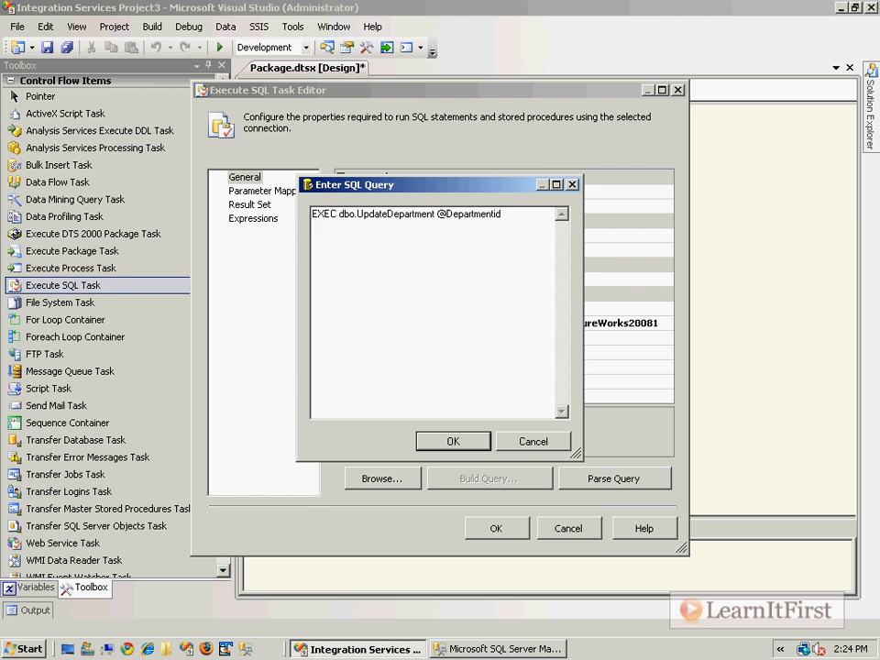
key(Return)
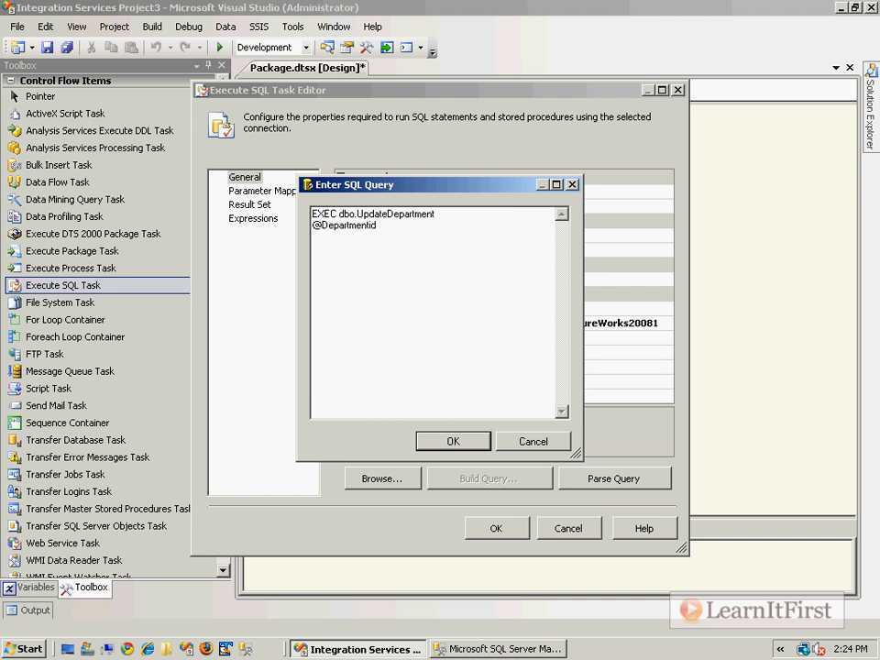
key(End)
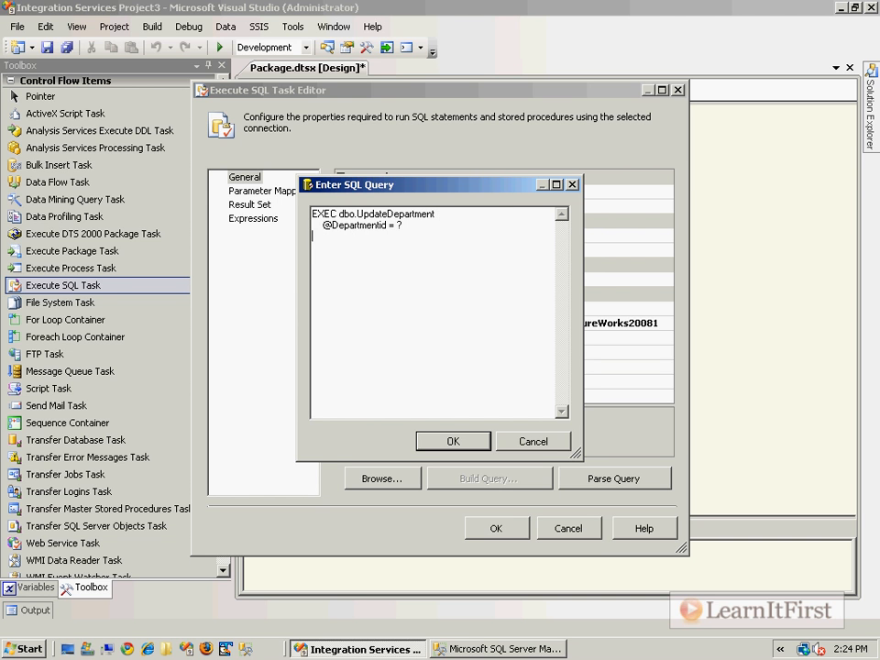
text(, @NewName = ?)
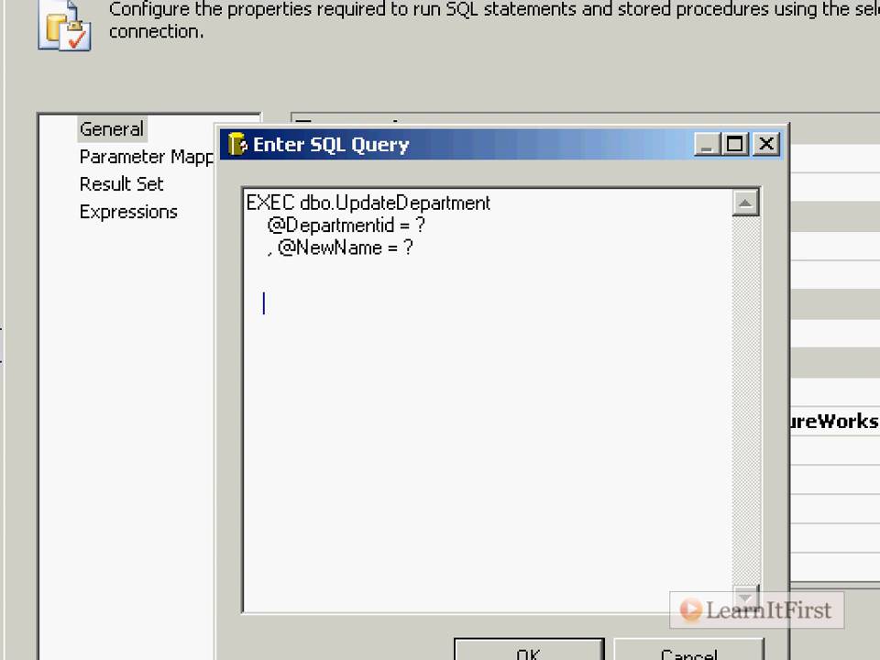
text(Parameter)
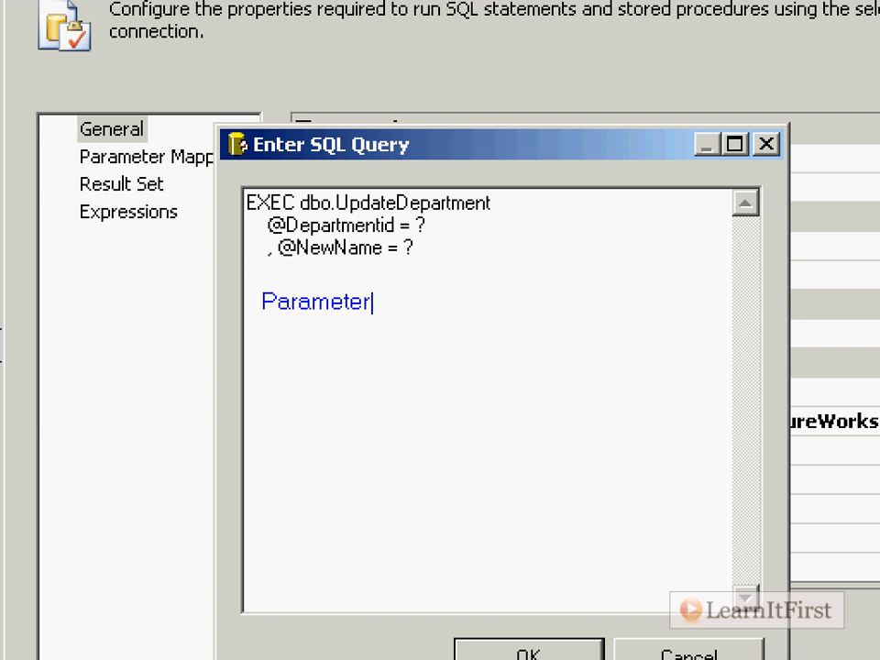
text( markers for ADO)
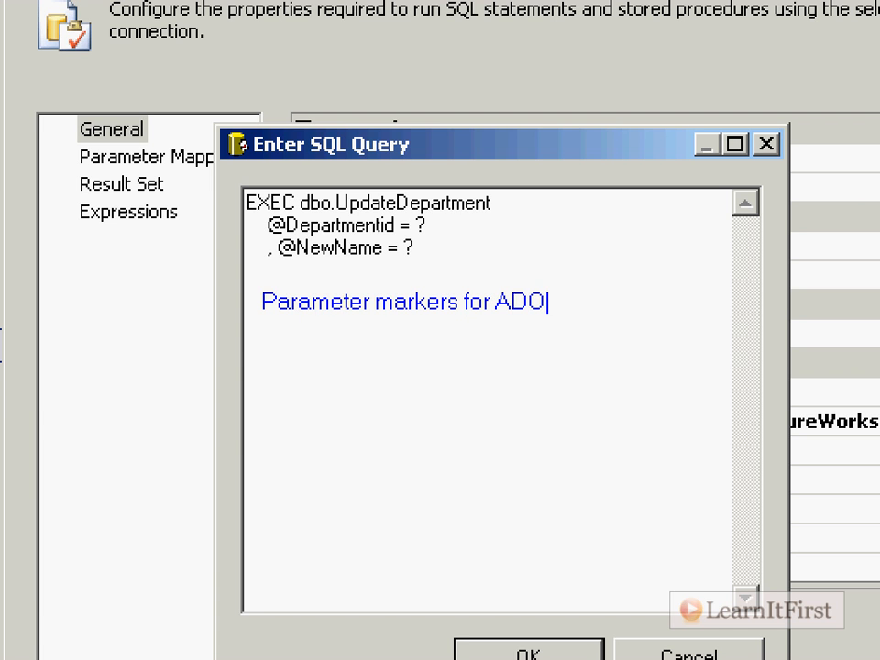
text(.NET)
key(Return)
text(a)
key(BackSpace)
text(behi)
key(BackSpace)
key(BackSpace)
text(ging)
key(BackSpace)
text(with e)
key(BackSpace)
text(#)
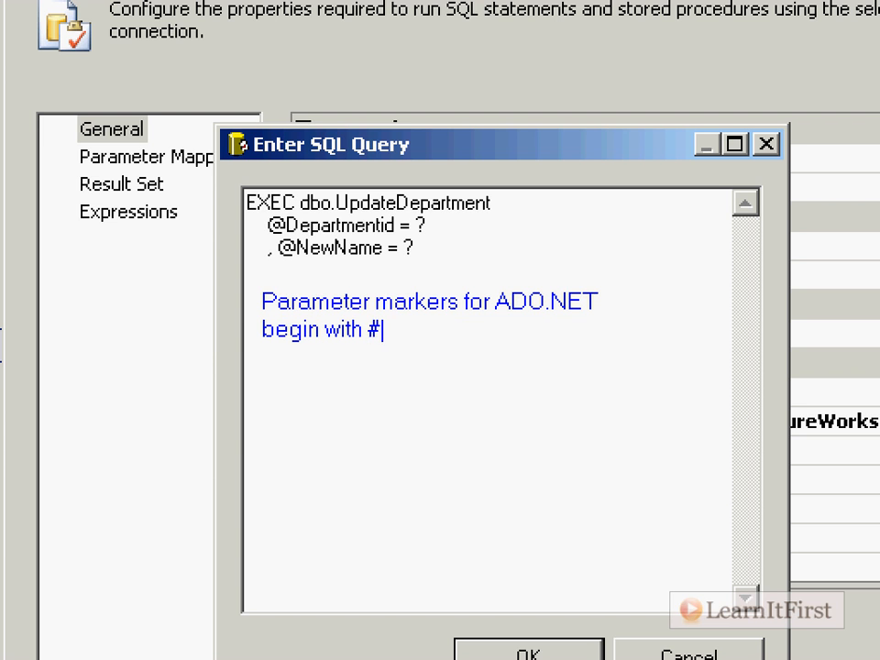
key(BackSpace)
text(@ sign)
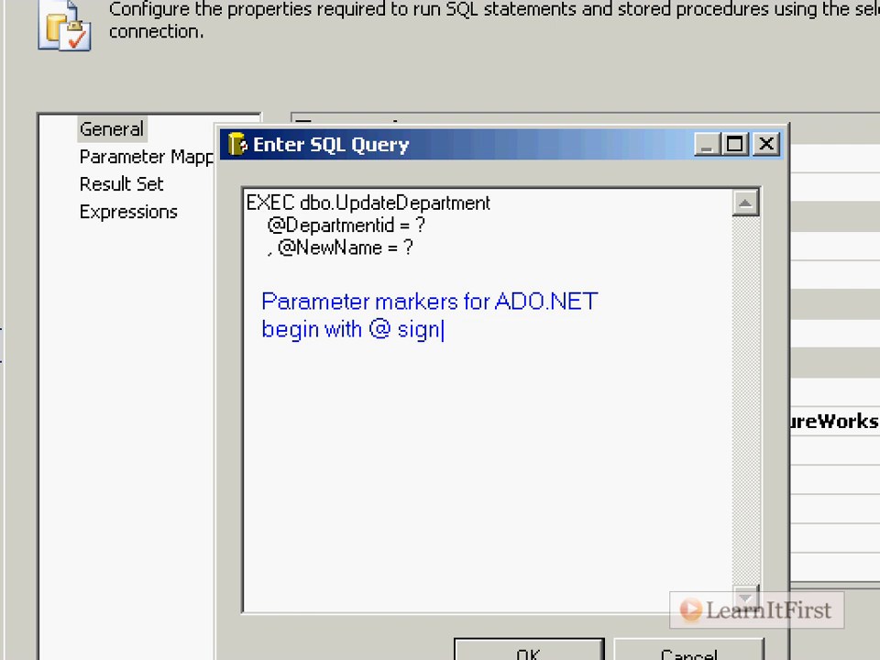
key(Escape)
drag(85, 167, 174, 169)
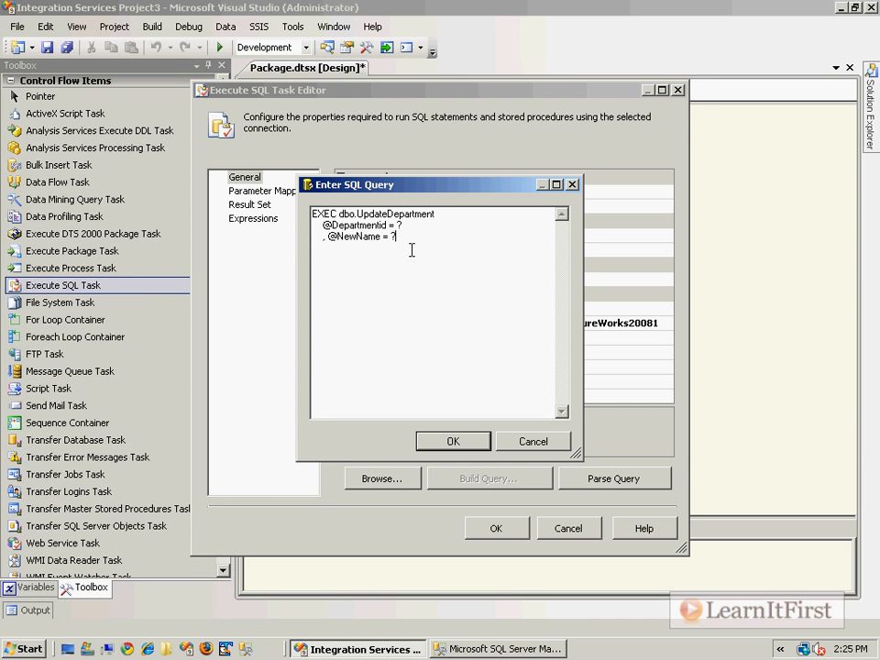
double_click(419, 224)
text(@DeptId)
double_click(416, 236)
text(@Name)
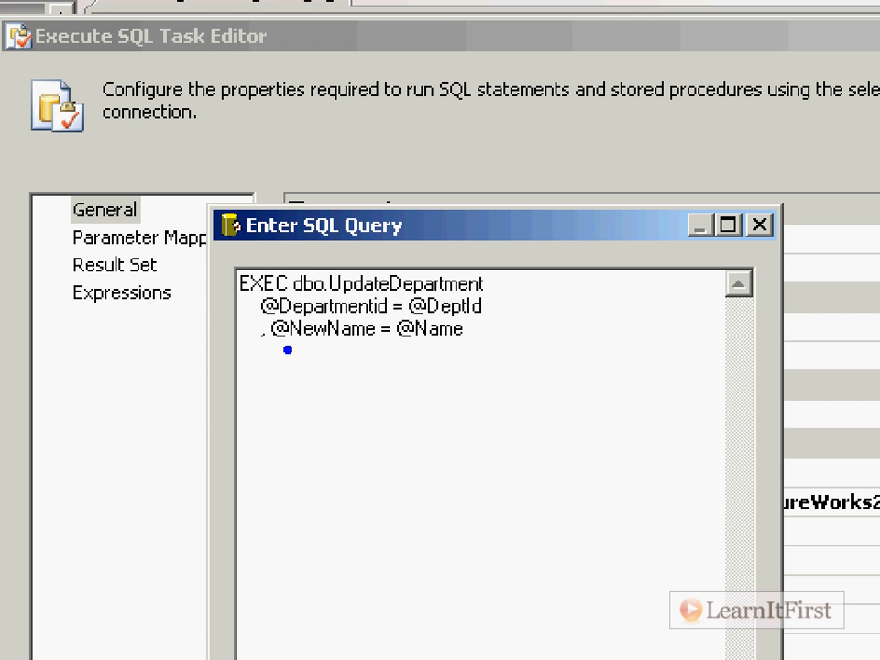
click(264, 404)
text(@stored_proc_param_name =-)
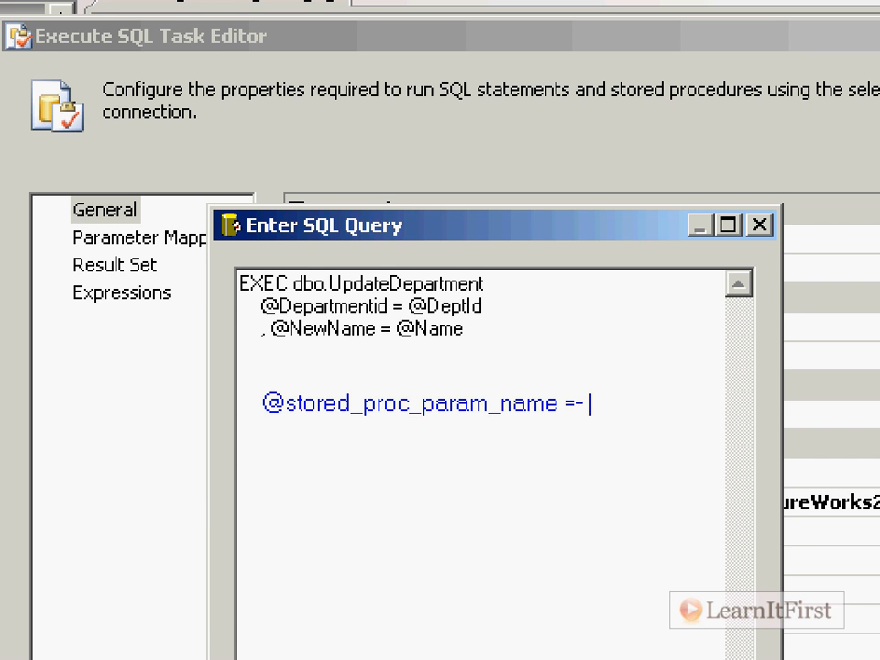
key(BackSpace)
key(BackSpace)
text(@ado_net_par)
text(_value)
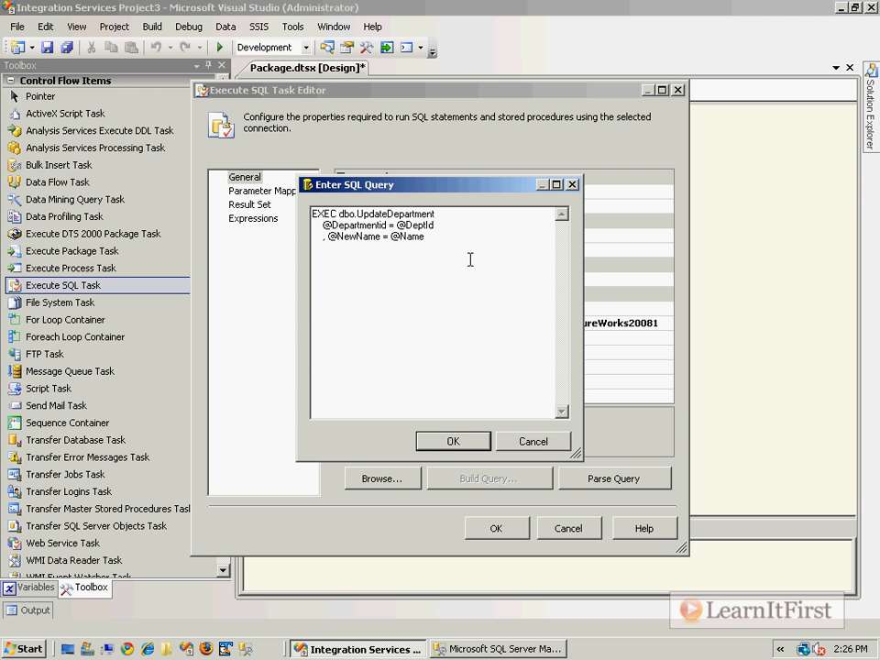
- Accept the edited SQL query and add a parameter mapping entry to the task, widening the mapping columns
double_click(417, 225)
double_click(410, 237)
click(448, 237)
click(453, 441)
click(286, 192)
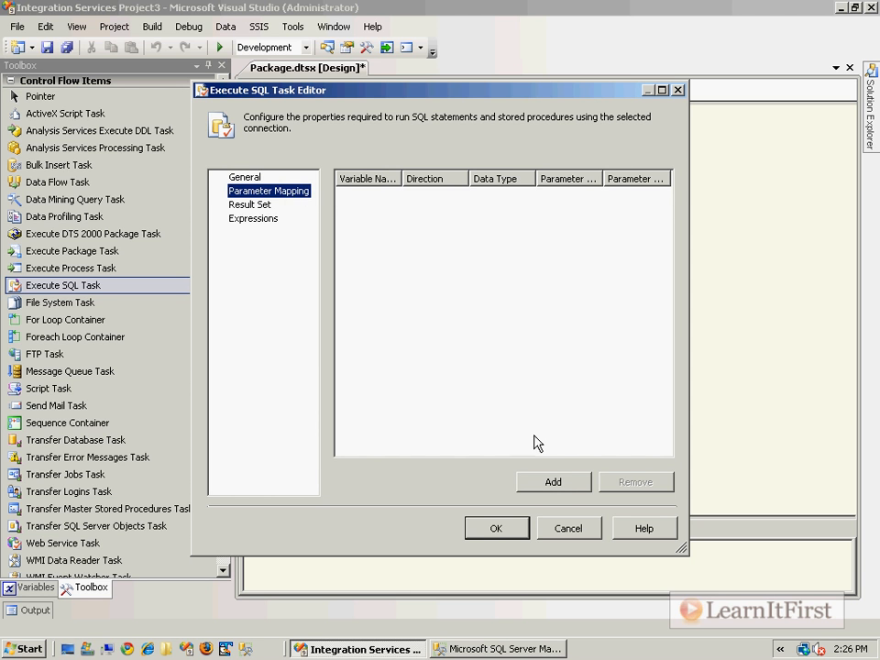
click(564, 487)
click(661, 90)
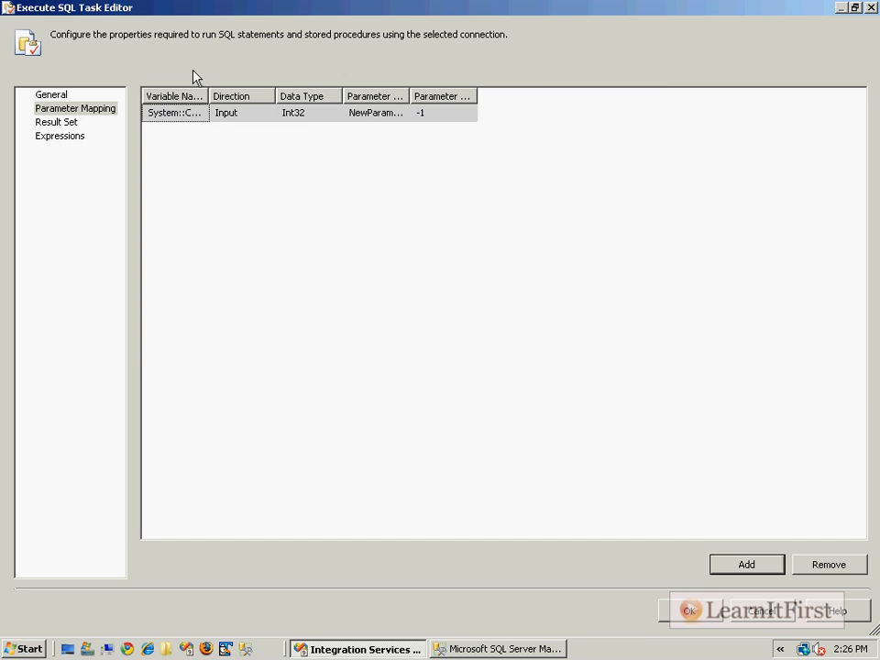
drag(208, 91, 273, 92)
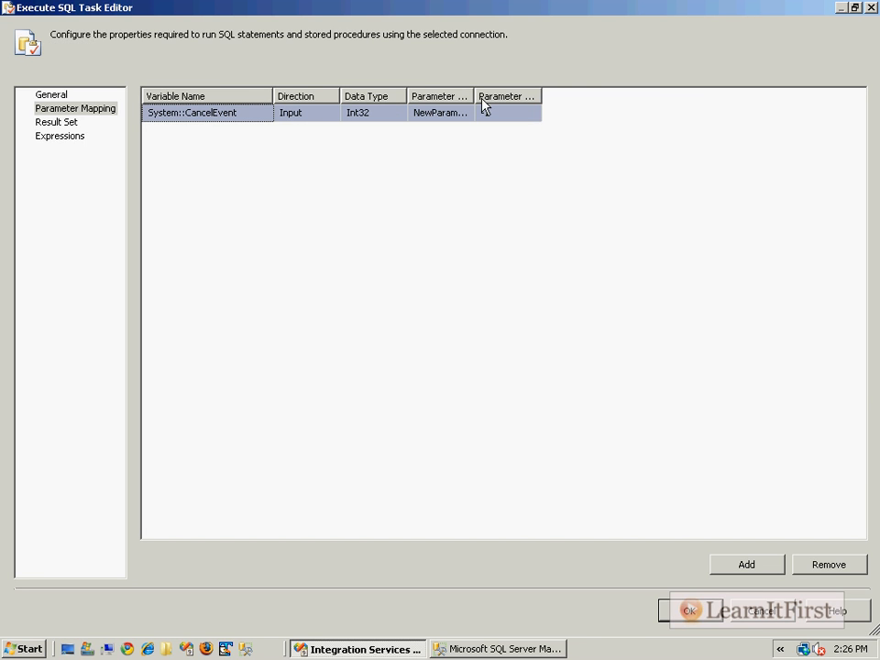
drag(542, 96, 588, 97)
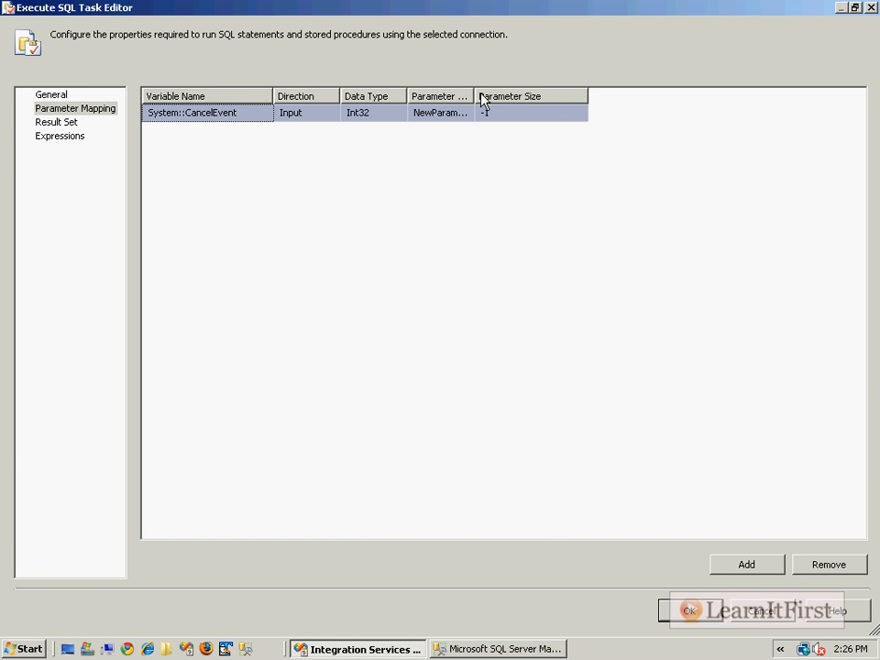
drag(475, 96, 531, 97)
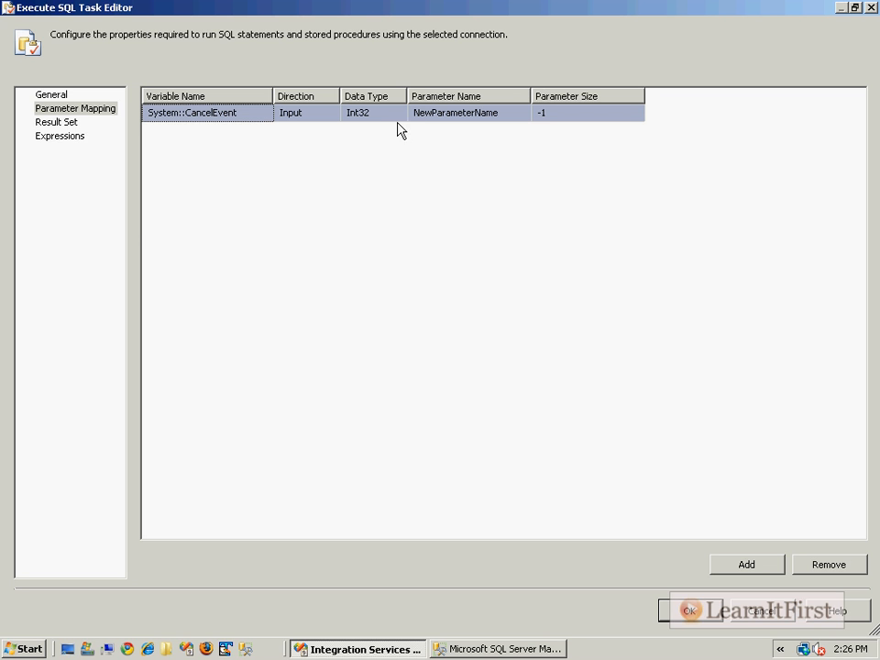
- Review the variables offered for the new mapping's Variable Name and cancel the Execute SQL Task Editor
click(263, 113)
click(265, 113)
scroll(265, 174, down, 8)
scroll(279, 184, up, 8)
drag(267, 149, 267, 214)
click(769, 610)
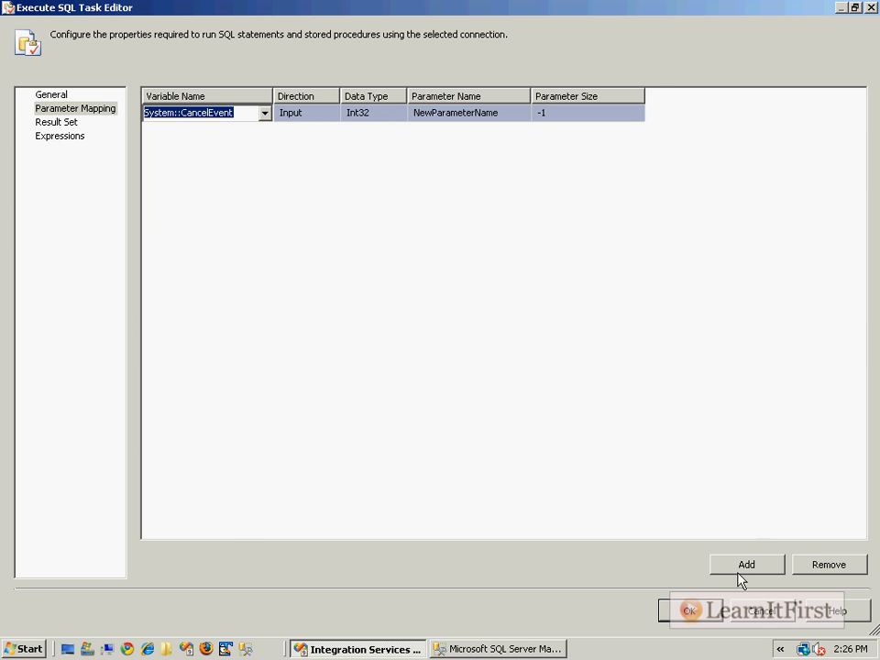
- Create a package-scoped variable named DepartmentId with a value of 5
click(316, 249)
right_click(316, 249)
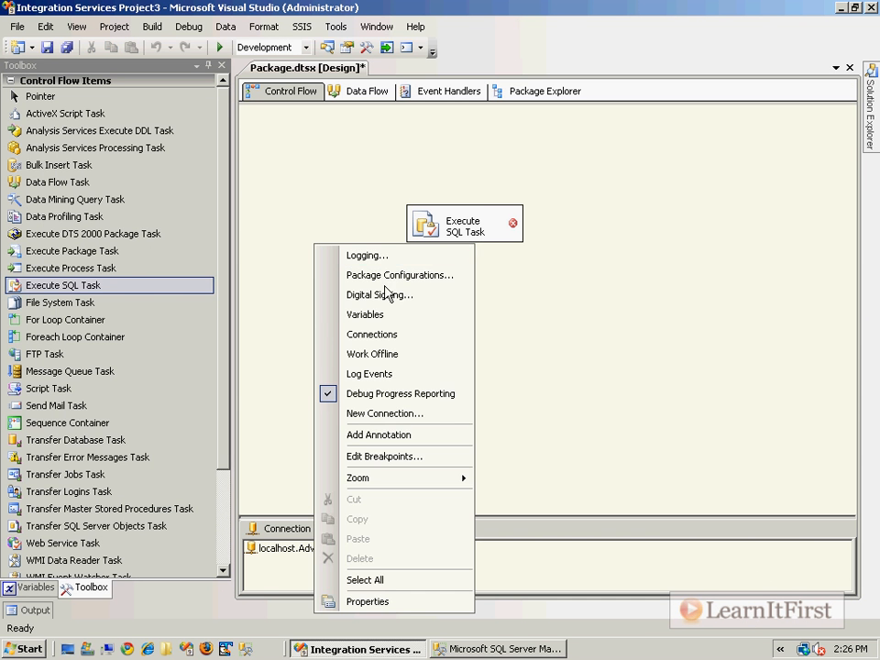
click(376, 314)
click(12, 82)
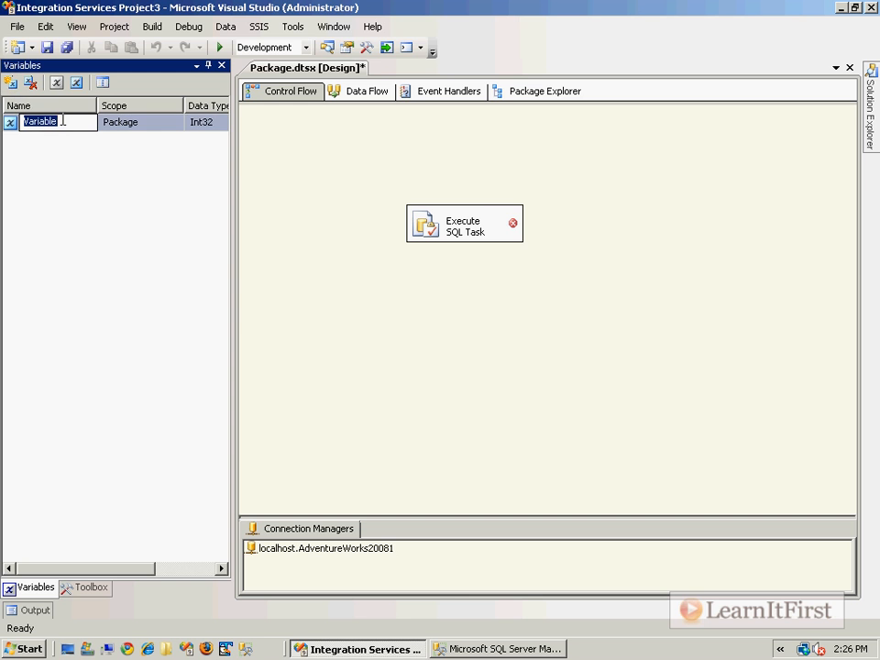
text(DepartmentId)
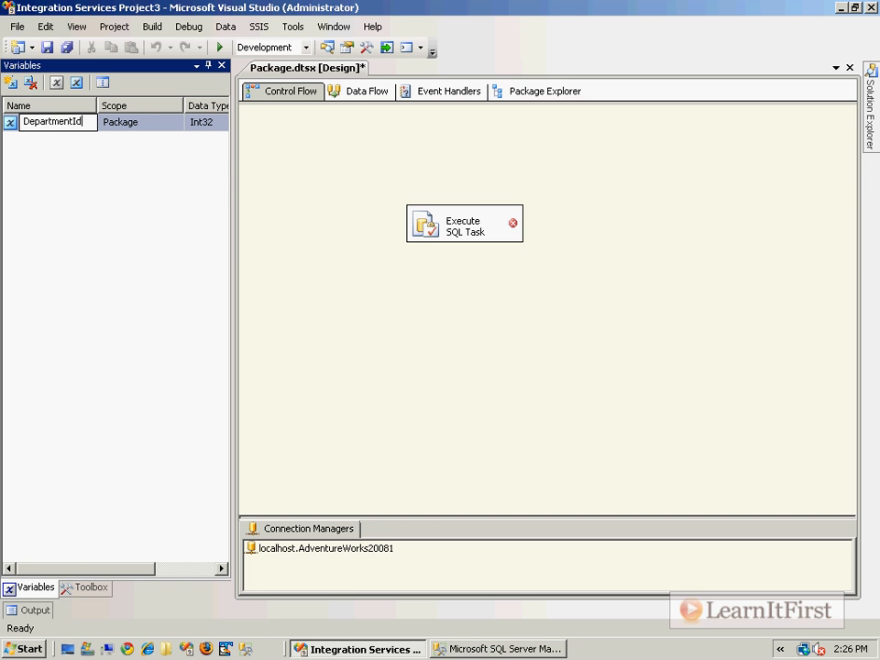
key(Tab)
key(Tab)
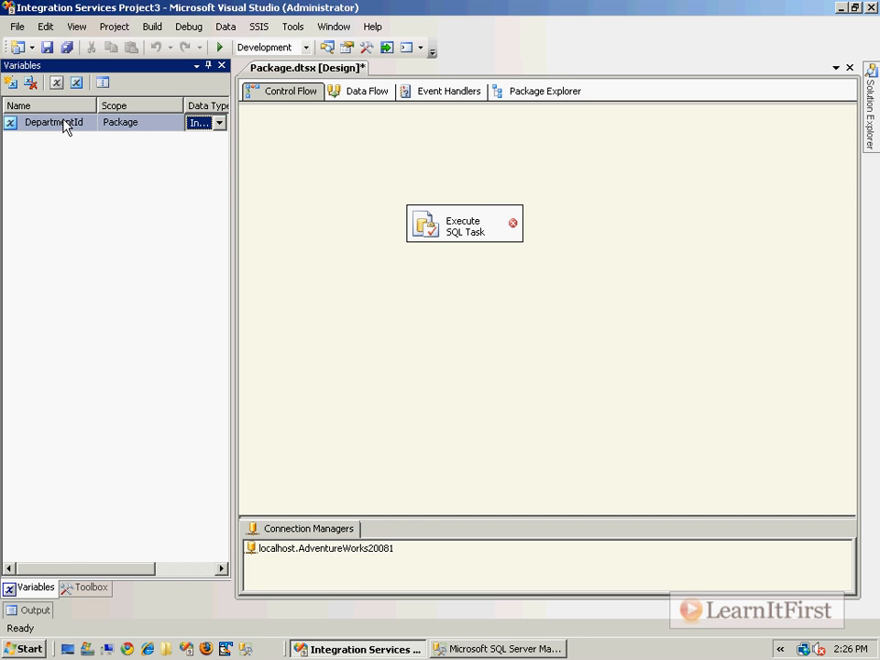
key(Tab)
text(5)
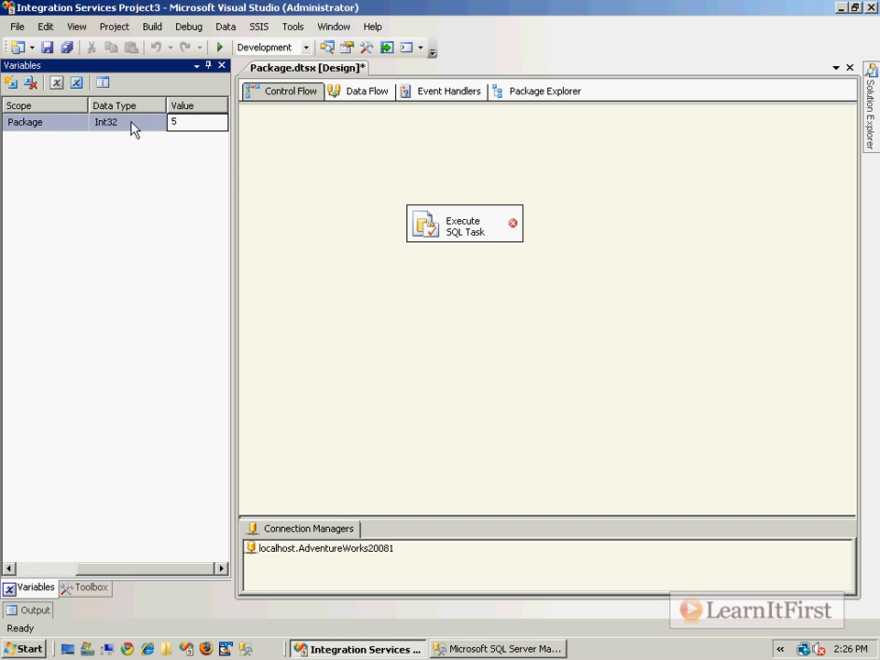
click(279, 196)
- Set the DepartmentId variable's data type to Int16 and widen the variables list to show all its columns
click(55, 566)
click(202, 126)
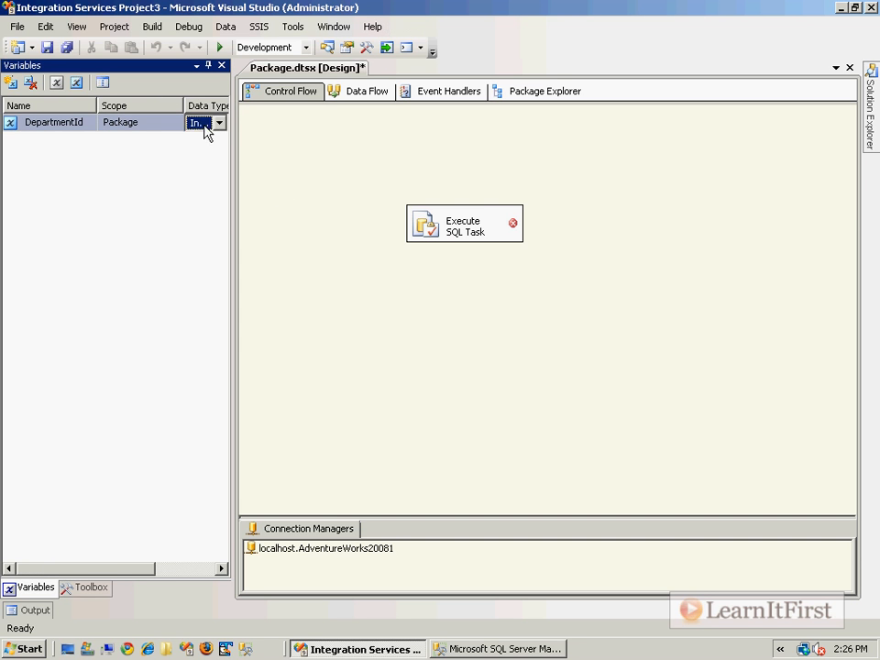
click(220, 122)
scroll(239, 138, up, 1)
click(224, 138)
drag(231, 165, 338, 163)
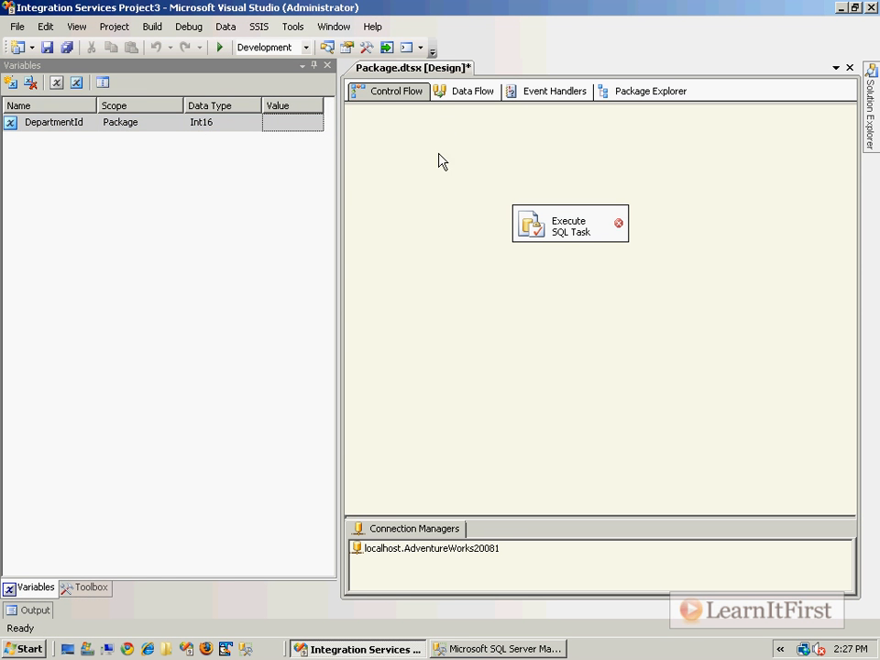
- Add a second package-scoped variable named NewName with the String data type
click(91, 586)
click(37, 588)
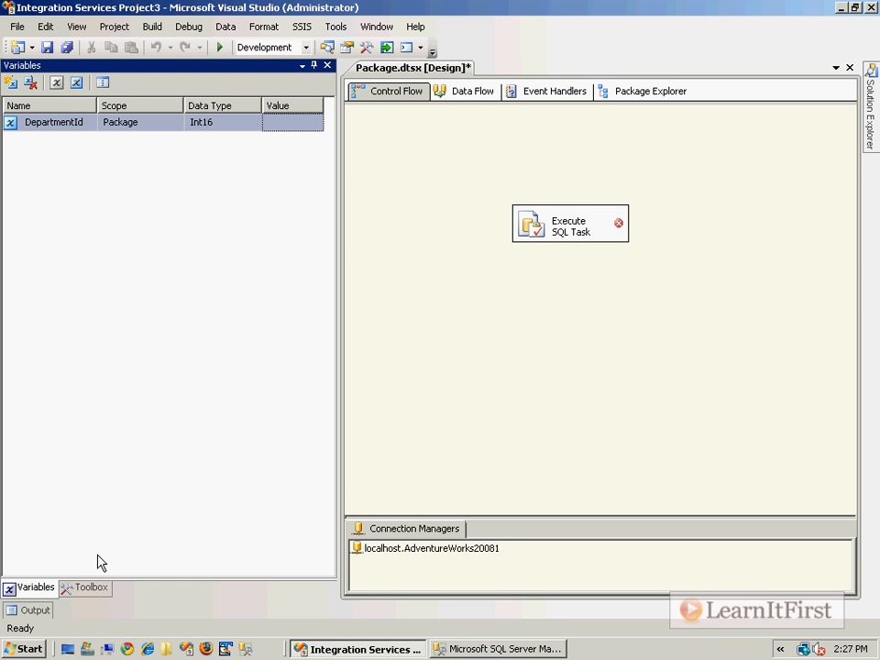
click(10, 82)
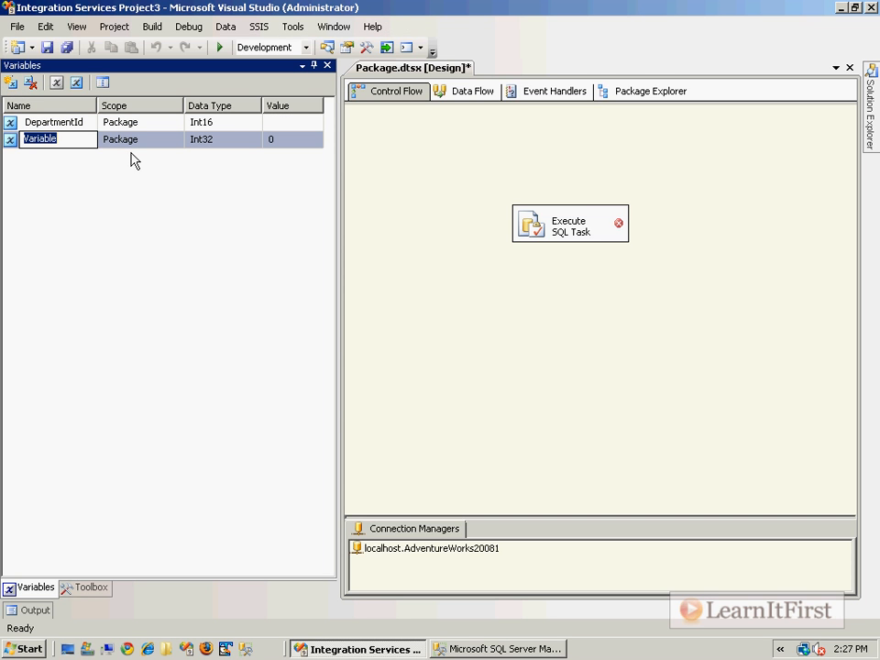
text(NewName)
key(Tab)
key(s)
key(i)
click(253, 141)
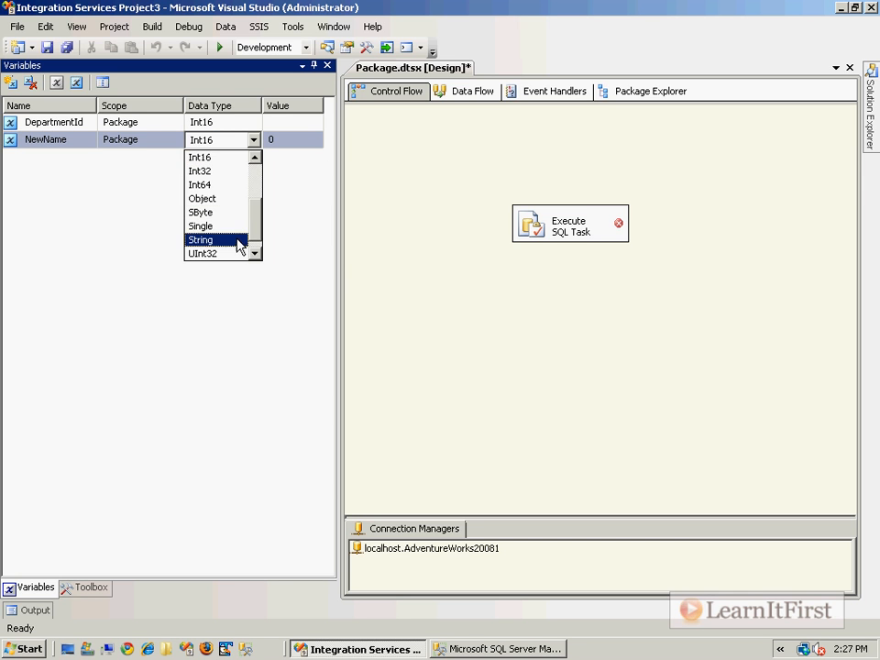
click(227, 240)
- Enter a first name as the NewName variable's value and save the package
click(290, 139)
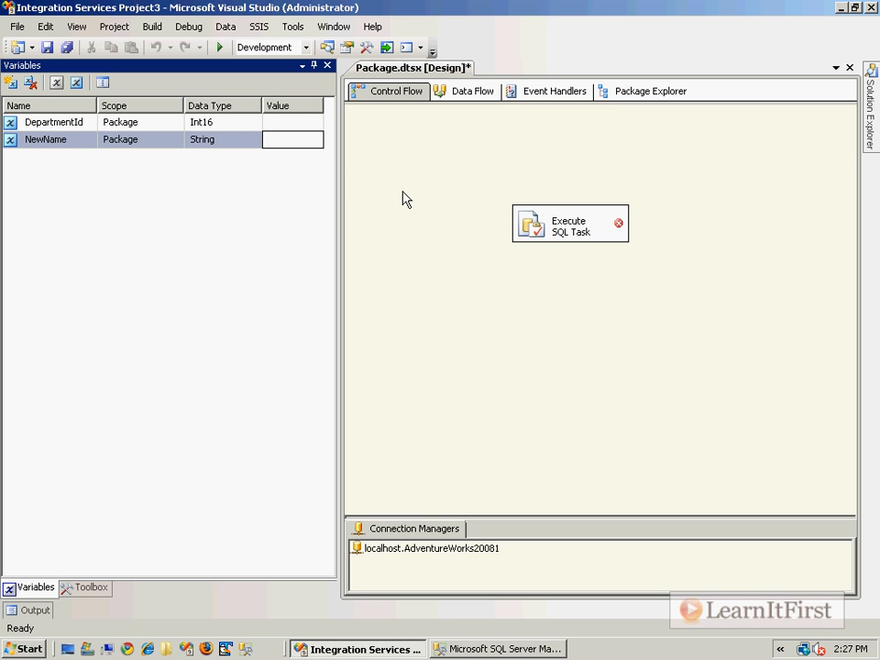
text(Sco)
click(436, 210)
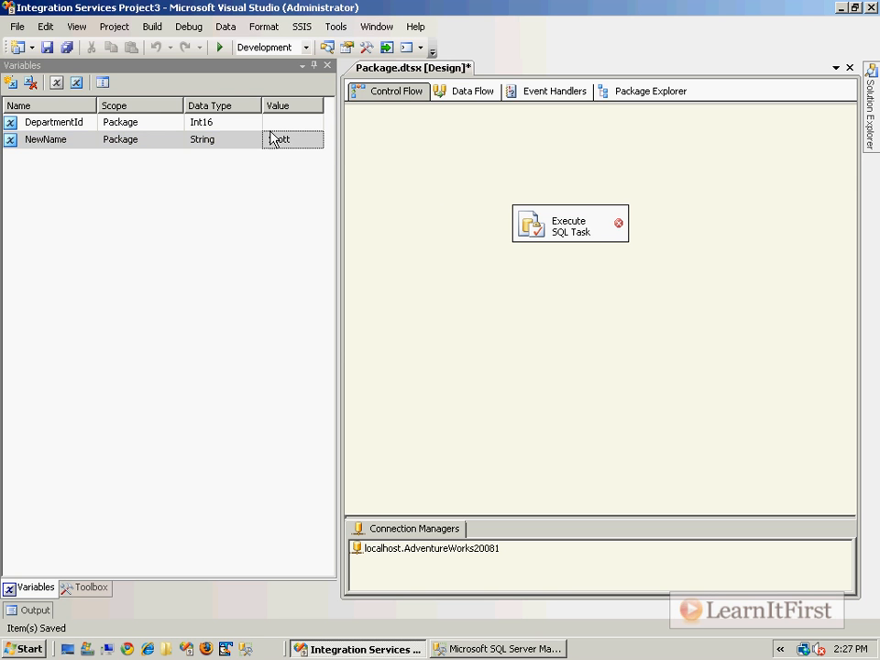
key(ctrl+s)
- Set the DepartmentId variable's value to 5
click(235, 129)
click(236, 123)
click(236, 122)
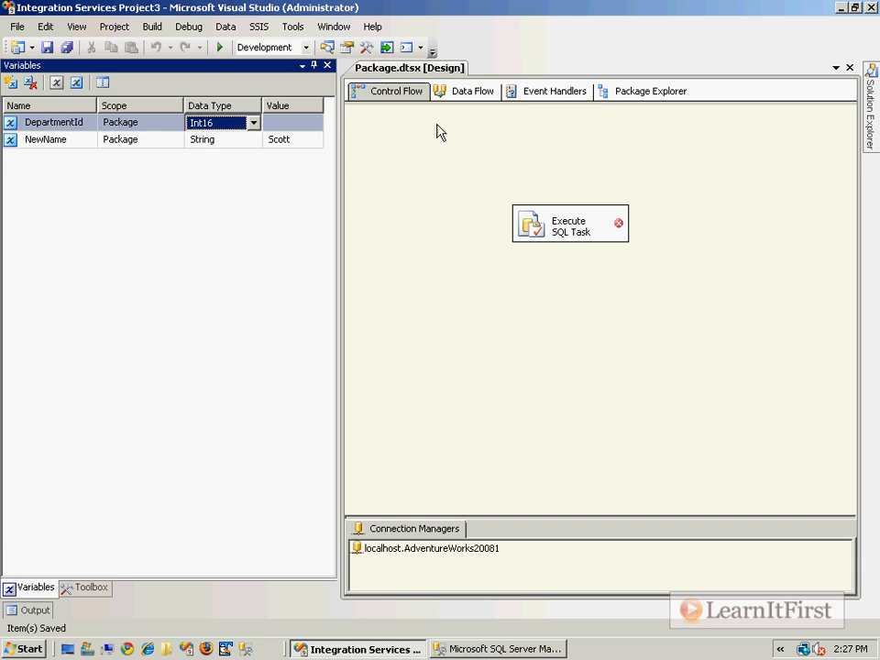
click(421, 124)
click(291, 131)
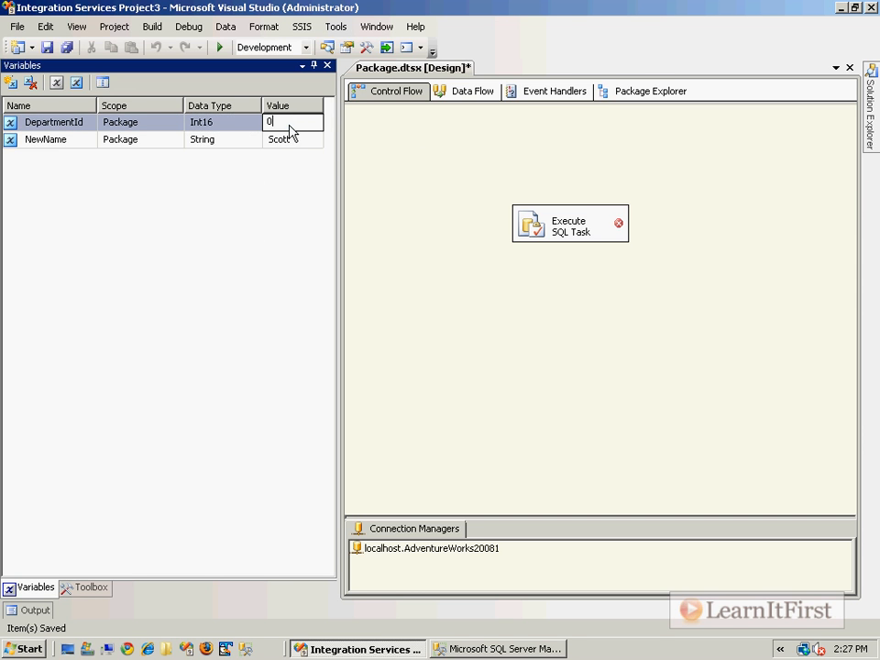
click(291, 124)
text(5)
key(Return)
click(444, 158)
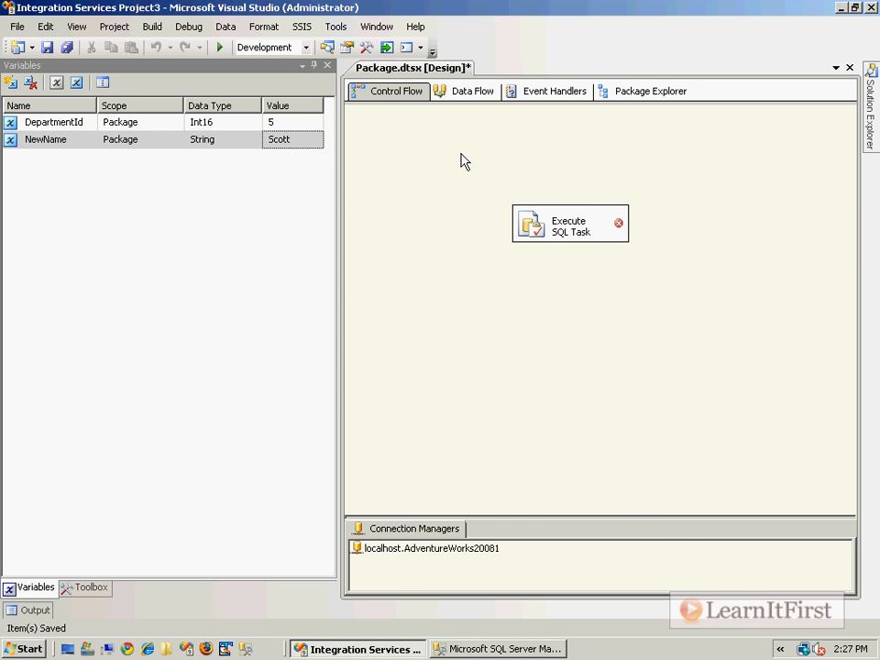
- Reopen the Execute SQL Task for editing and set its connection type to ADO.NET with the localhost.AdventureWorks20081 connection
double_click(614, 218)
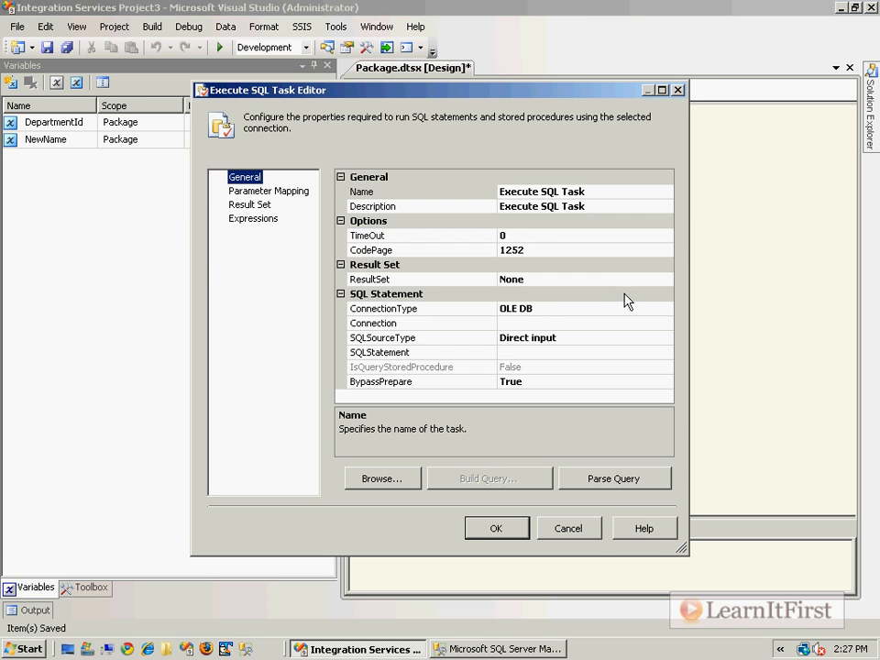
click(590, 323)
click(638, 309)
click(667, 308)
click(549, 379)
click(660, 324)
click(667, 322)
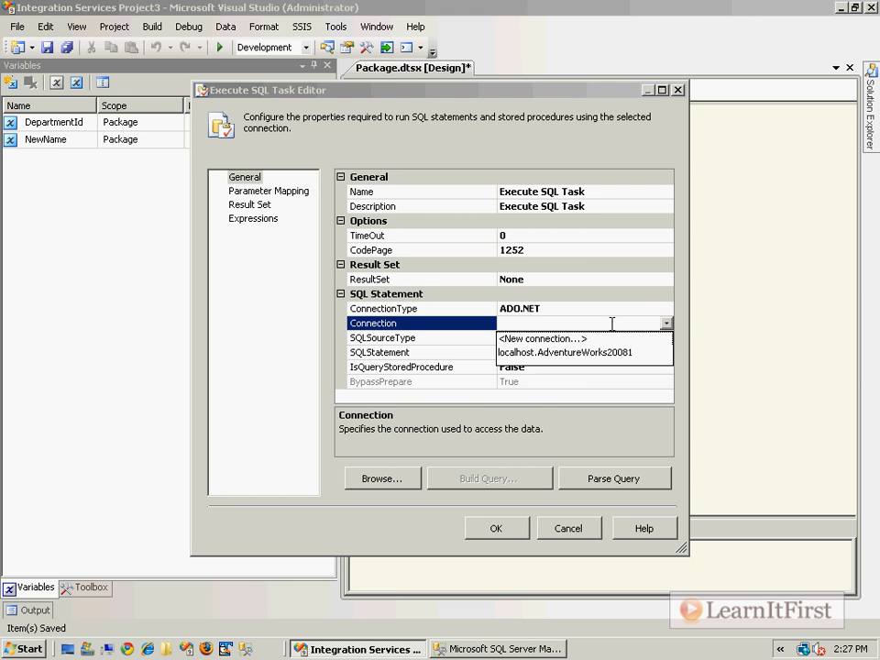
click(563, 352)
click(646, 353)
click(666, 353)
text(EXEC dbo.UpdateDepartment   )
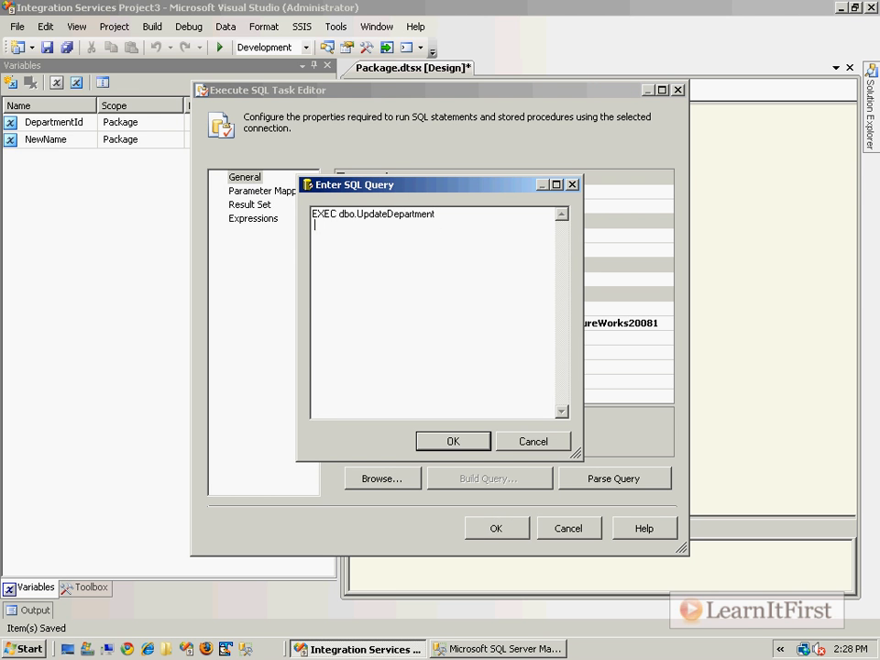
text(@DepartmentId = @DeptId )
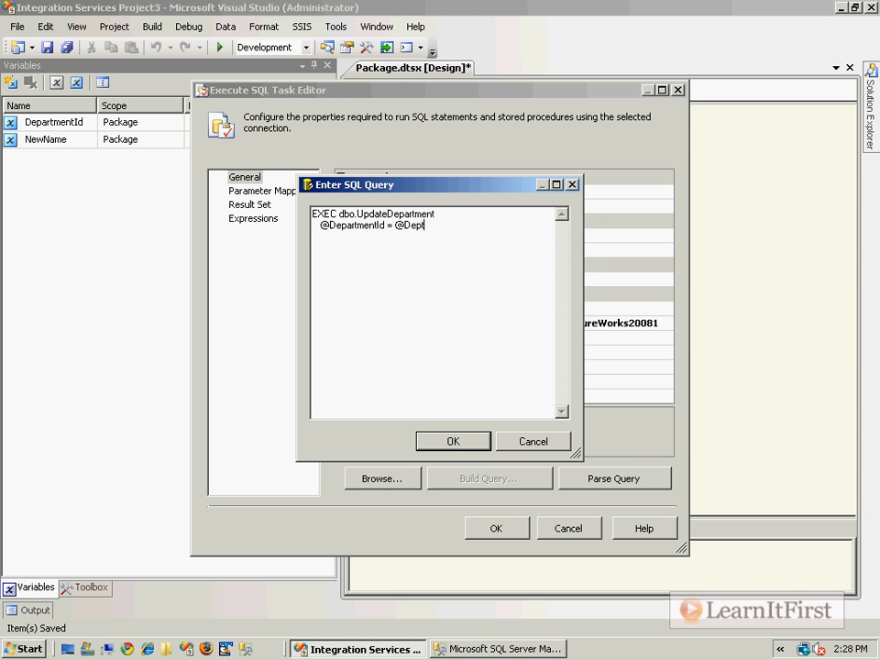
text(  , @NewName = @Name)
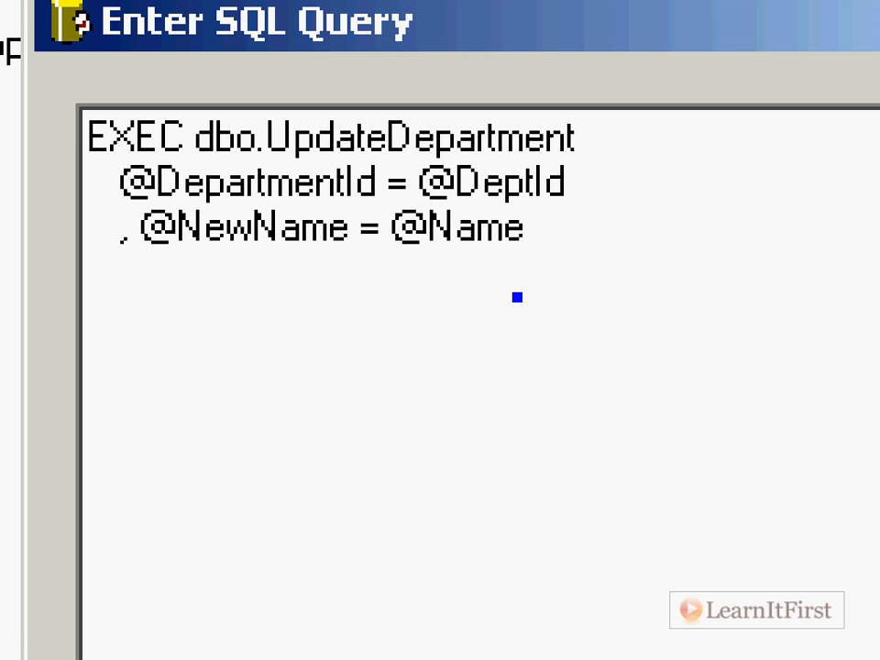
mouse_move(101, 160)
mouse_down()
mouse_move(141, 207)
mouse_move(338, 264)
mouse_move(418, 266)
mouse_up()
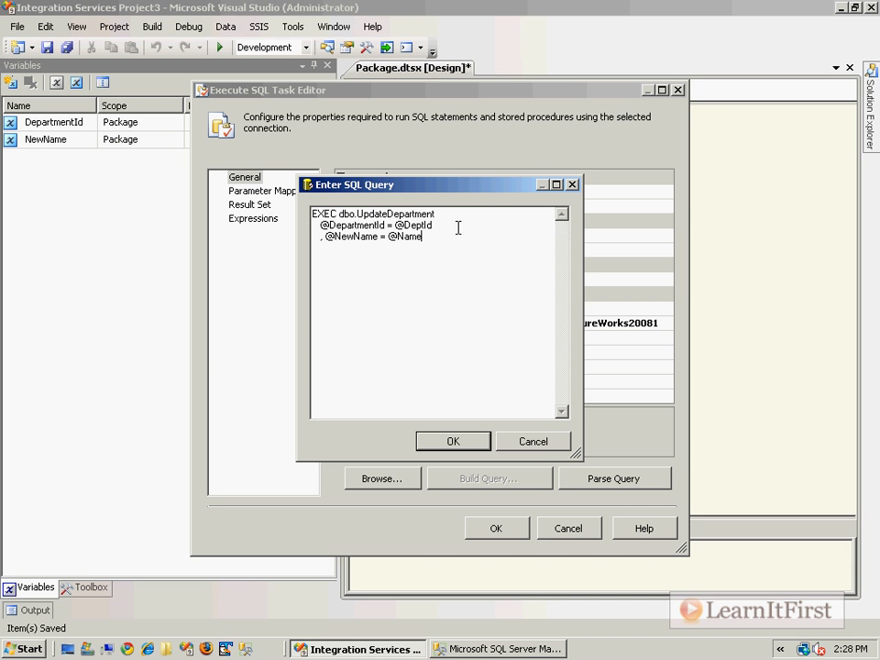
click(453, 441)
- Show the task's parameter mappings in a maximized editor and widen the Variable Name, Parameter Name and Parameter Size columns to fit their headings
click(275, 192)
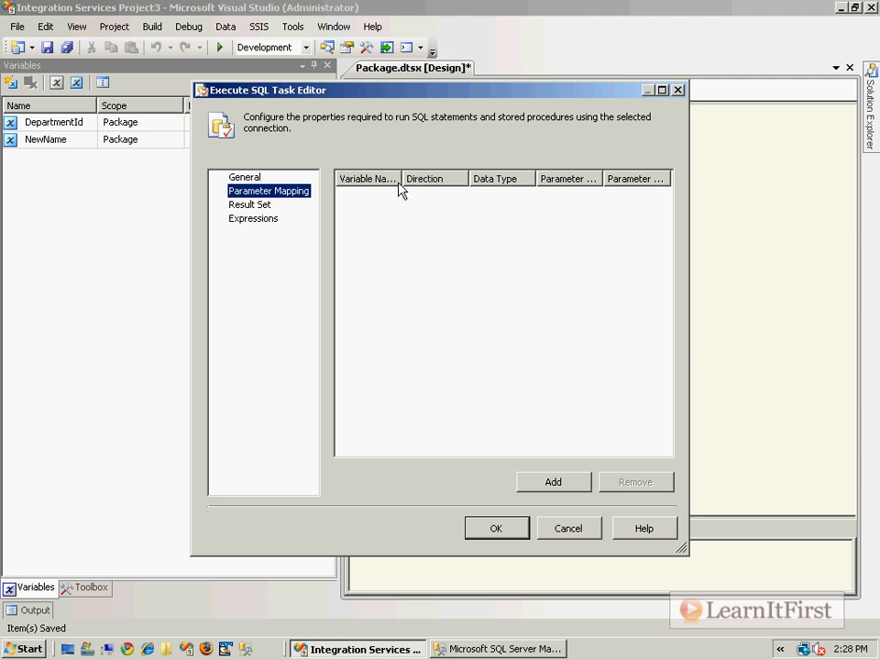
click(661, 90)
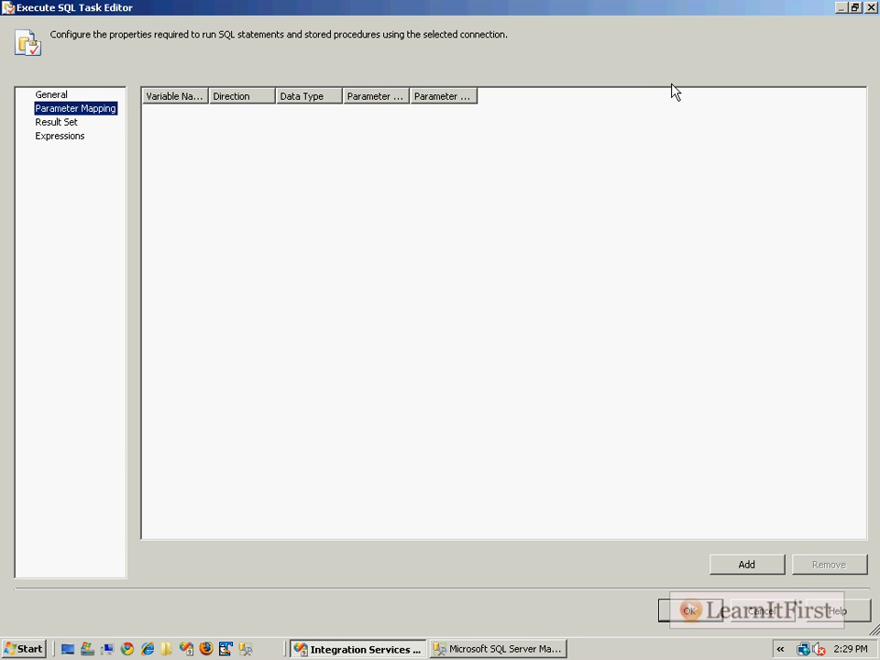
double_click(478, 95)
double_click(408, 95)
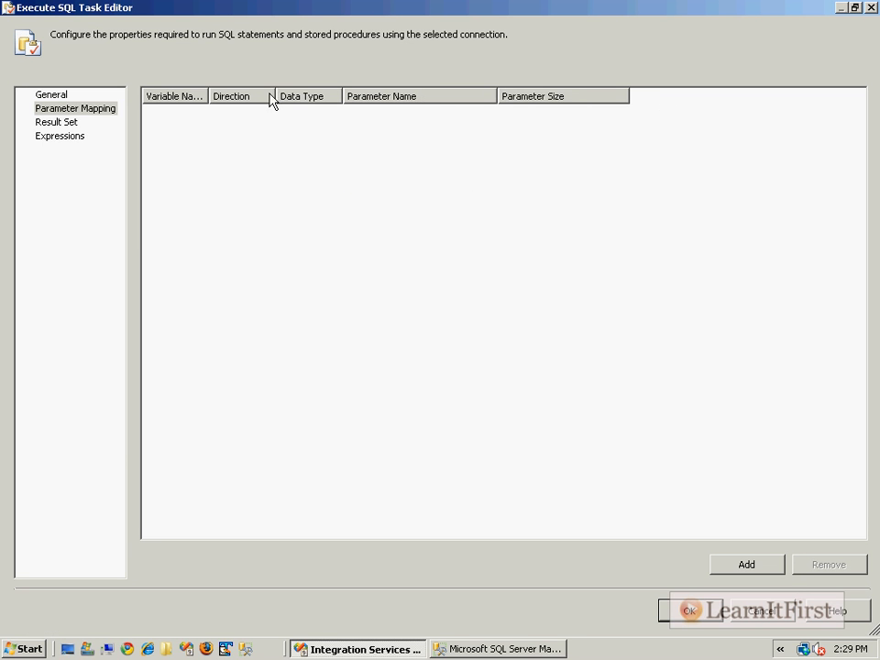
double_click(208, 96)
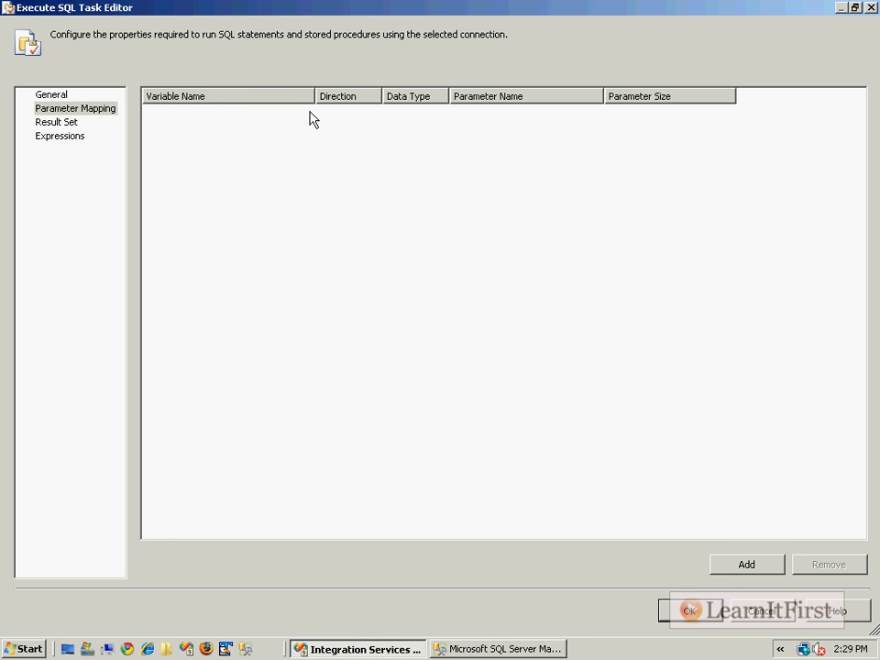
- Add a parameter mapping that uses the User::DepartmentId variable
click(734, 564)
click(308, 117)
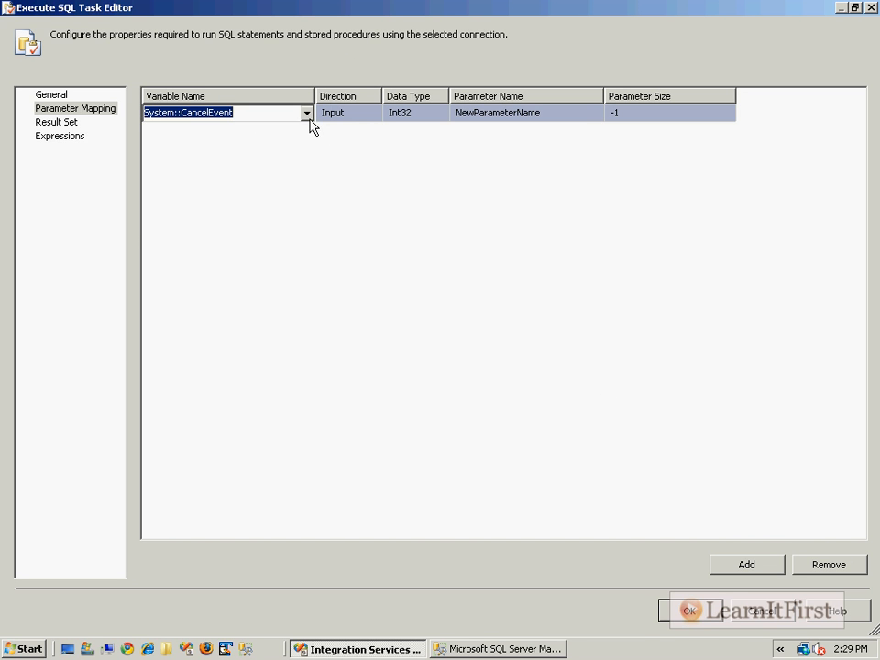
click(307, 112)
scroll(280, 212, down, 7)
click(232, 220)
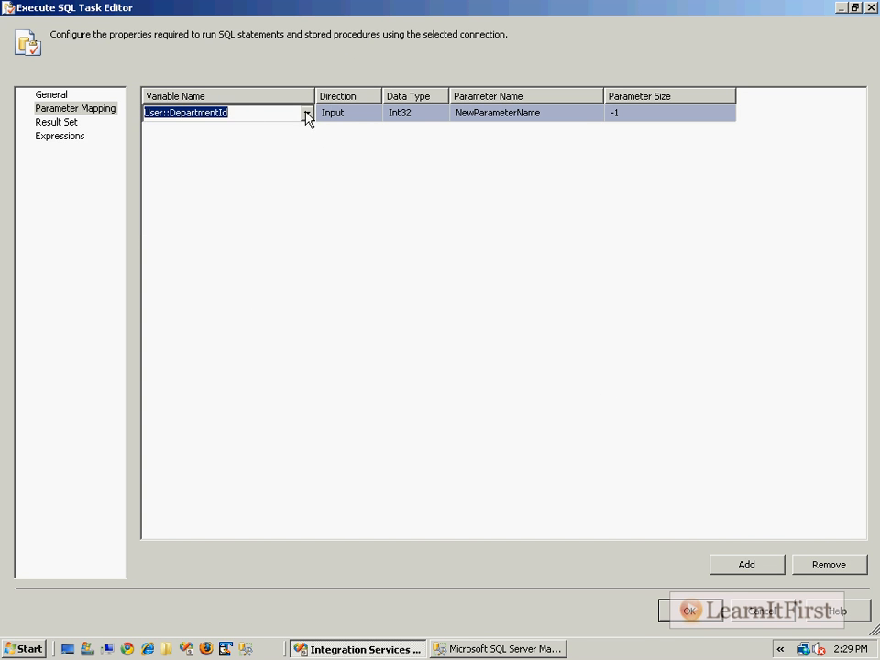
- Set the User::DepartmentId mapping's data type to Int16 and its parameter name to DeptId
click(412, 116)
click(441, 114)
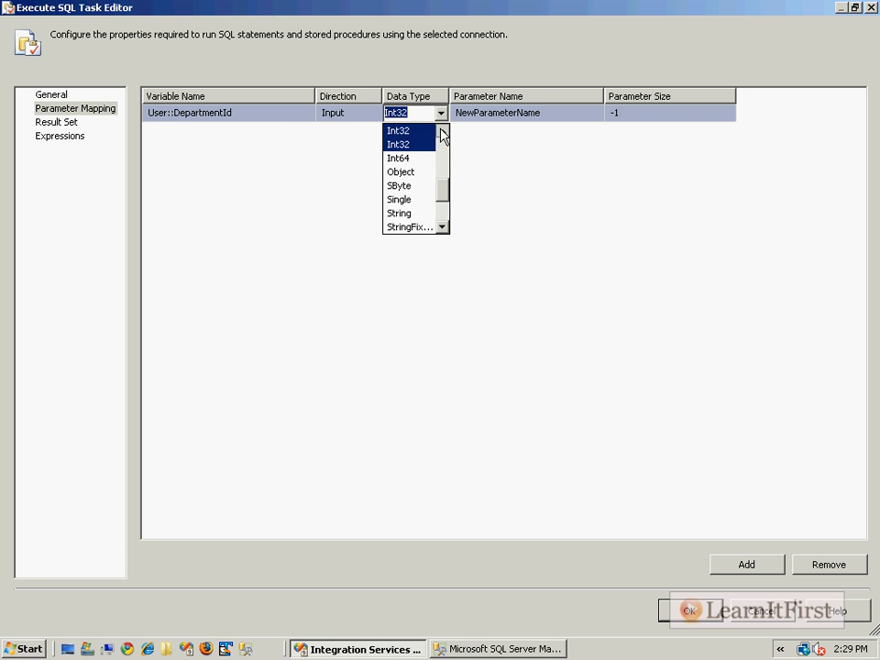
click(402, 132)
click(521, 112)
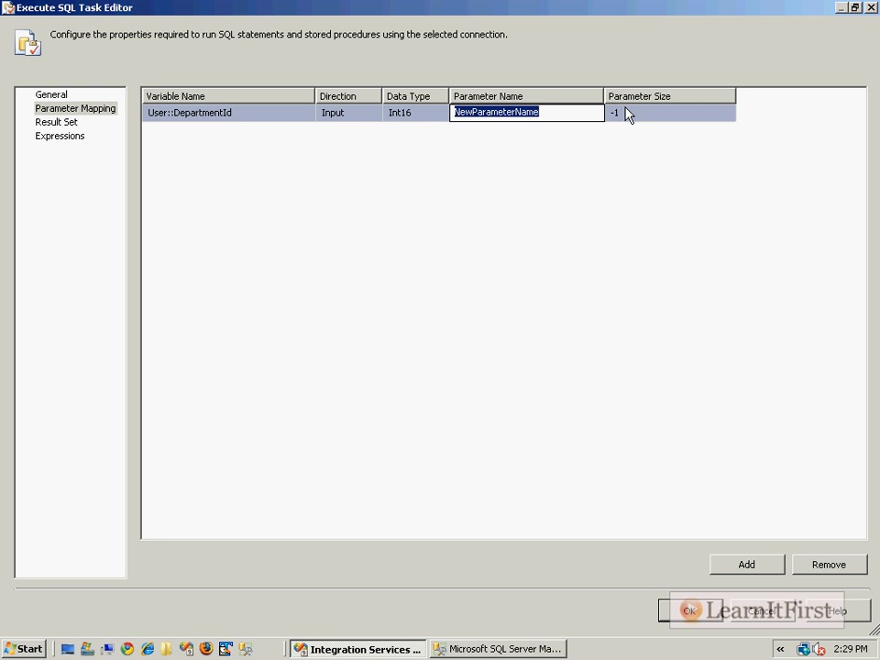
text(DeptId)
key(Tab)
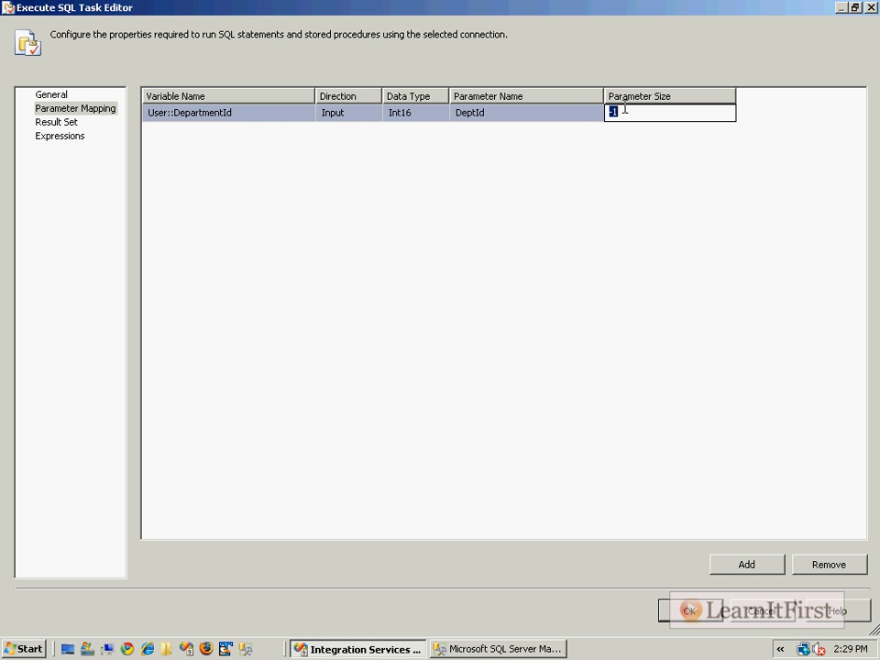
key(Return)
- Add a second parameter mapping that uses the User::NewName variable
click(746, 565)
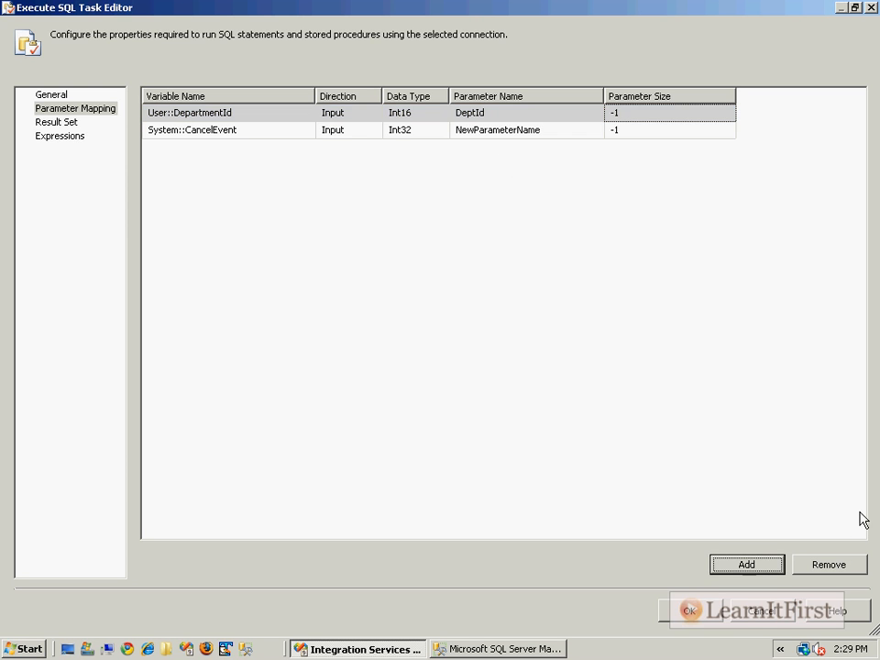
click(220, 131)
click(306, 131)
scroll(286, 220, down, 5)
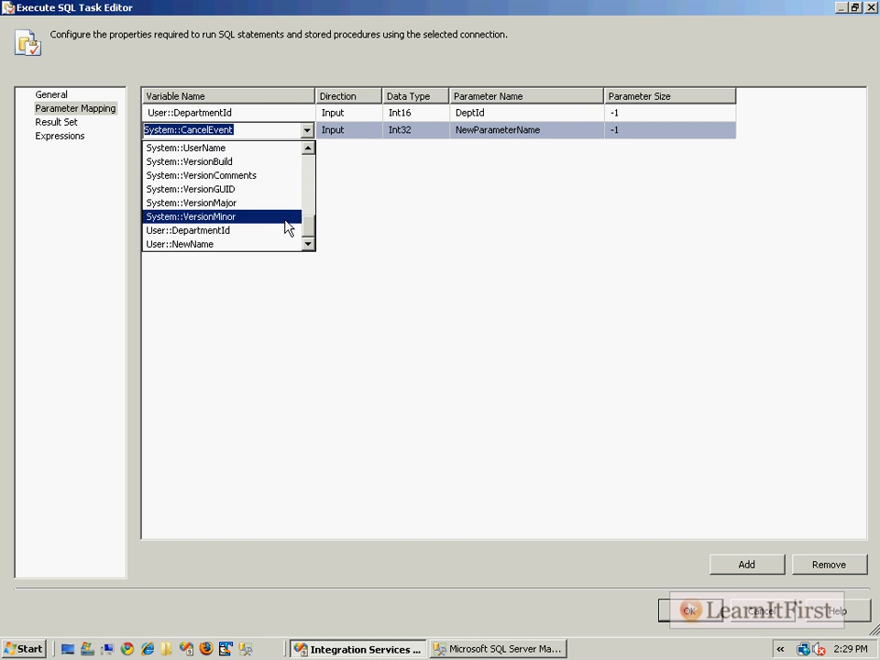
click(220, 253)
click(211, 162)
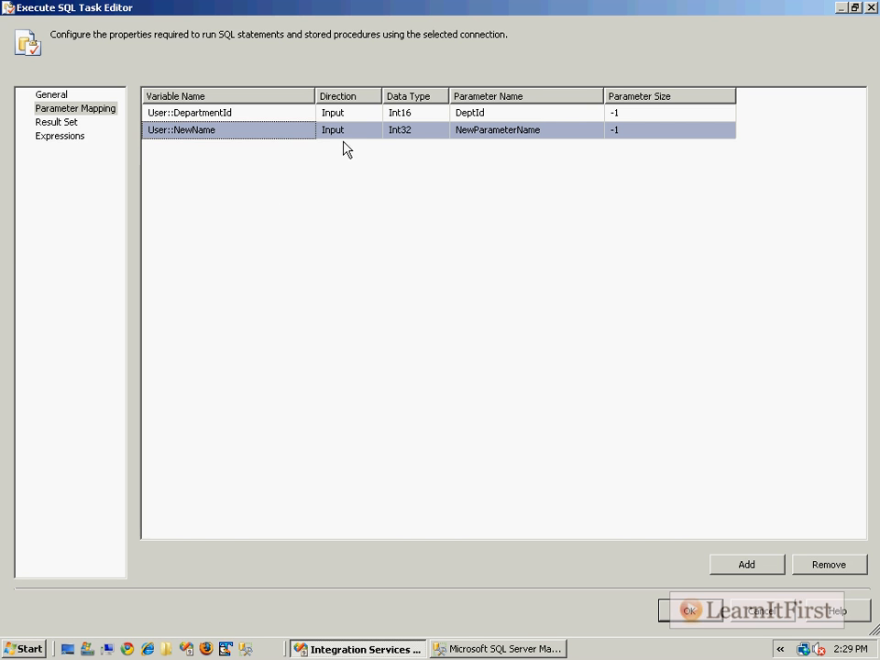
- Set the User::NewName mapping's data type to String and its parameter name to Name
click(411, 130)
click(441, 130)
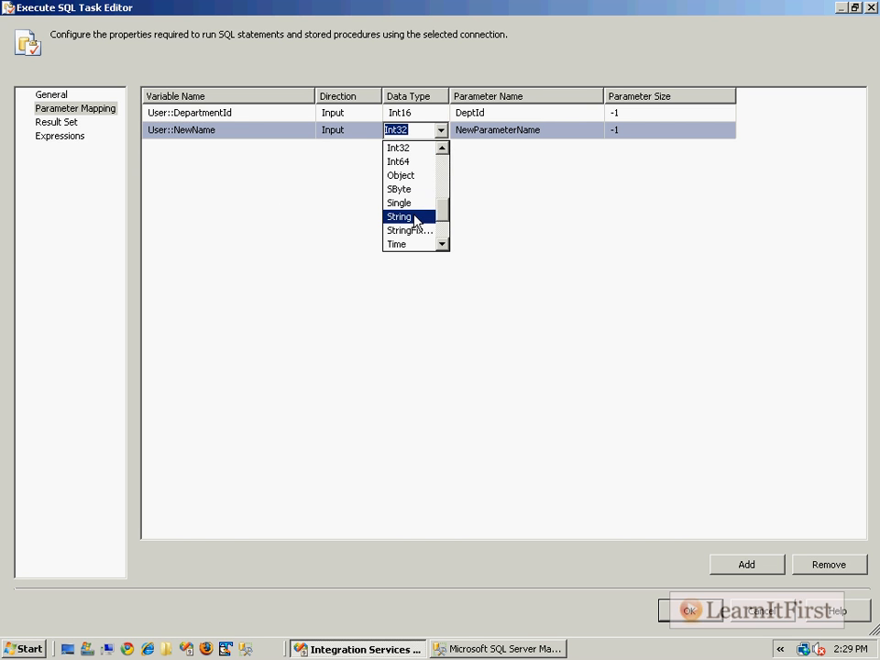
click(400, 216)
click(519, 133)
drag(583, 132, 293, 126)
text(Name)
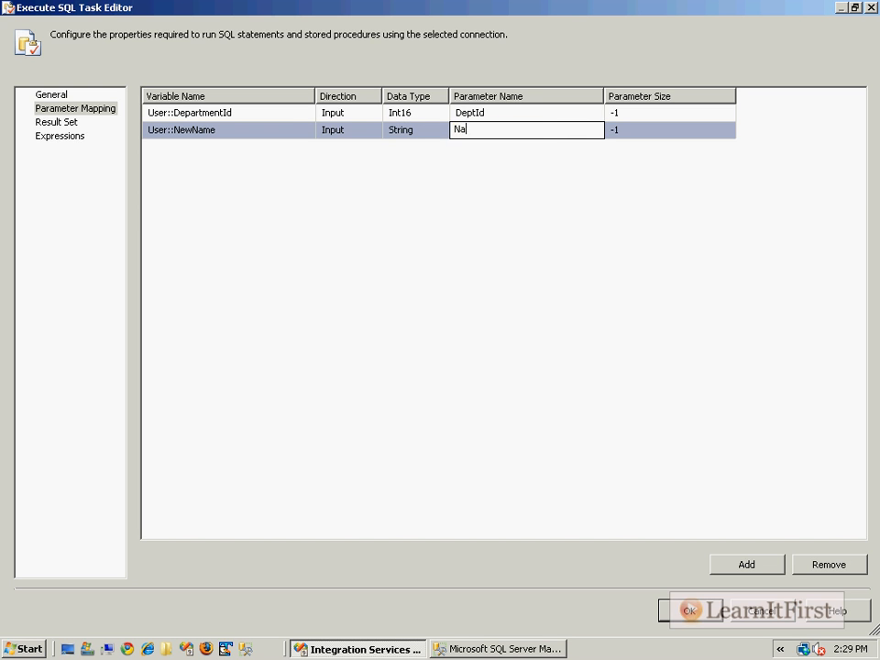
key(Return)
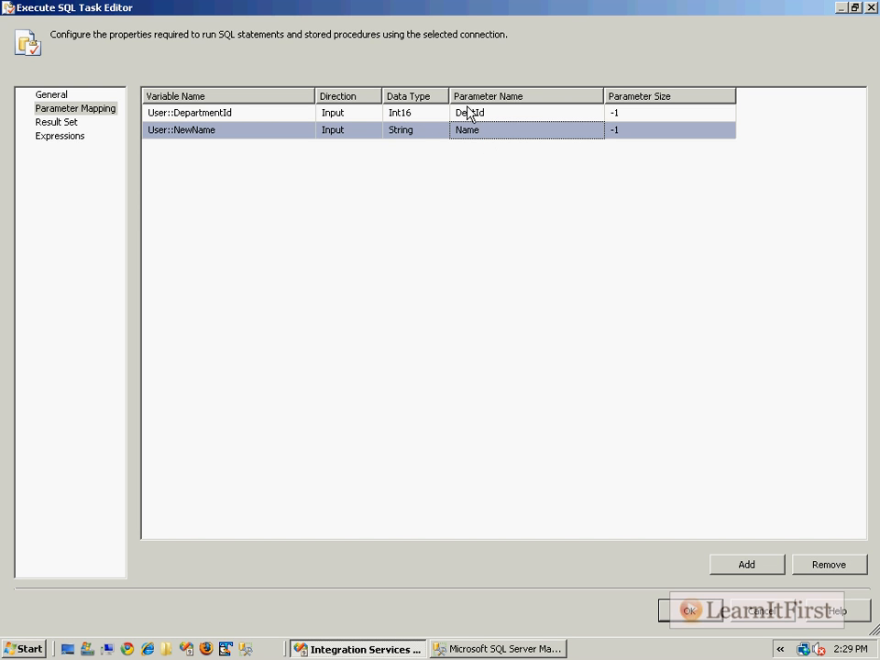
- Accept the Execute SQL Task's settings, run the package and return it to design mode
drag(445, 77, 570, 150)
click(691, 611)
click(585, 368)
key(F5)
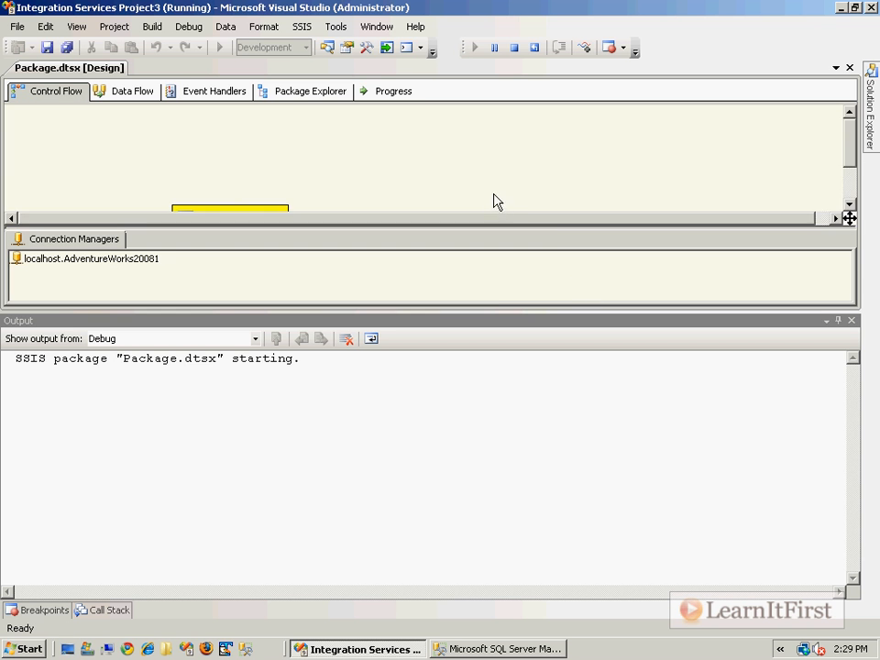
click(408, 295)
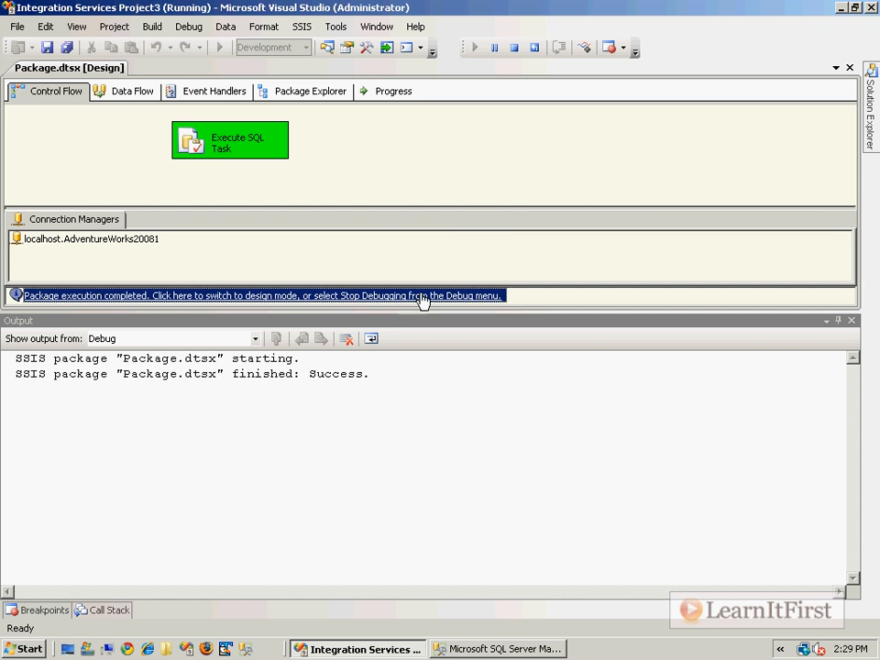
- Switch to SQL Server Management Studio, copy the HumanResources.Department table name and remove the blank line before the final GO
click(496, 648)
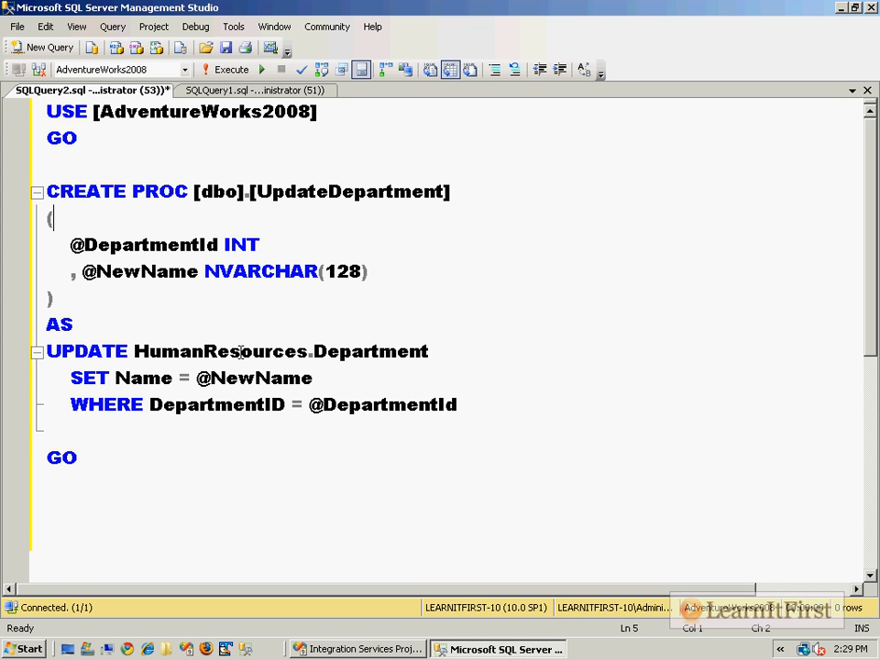
drag(135, 351, 525, 339)
key(ctrl+c)
click(254, 441)
key(Delete)
key(ctrl+End)
key(BackSpace)
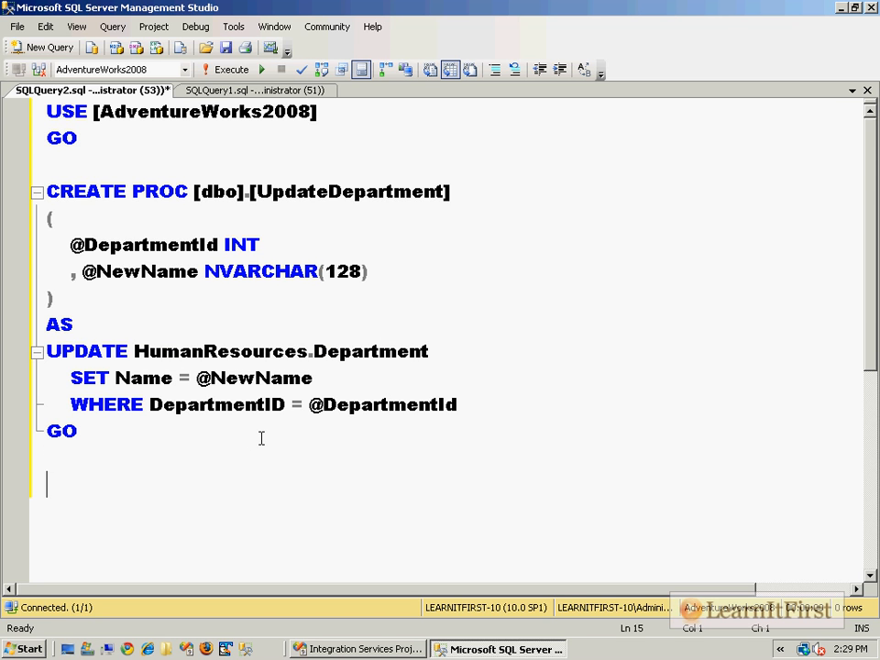
- Save the stored procedure script as ExecuteSql_01 in the root of the C: drive
key(F5)
click(248, 317)
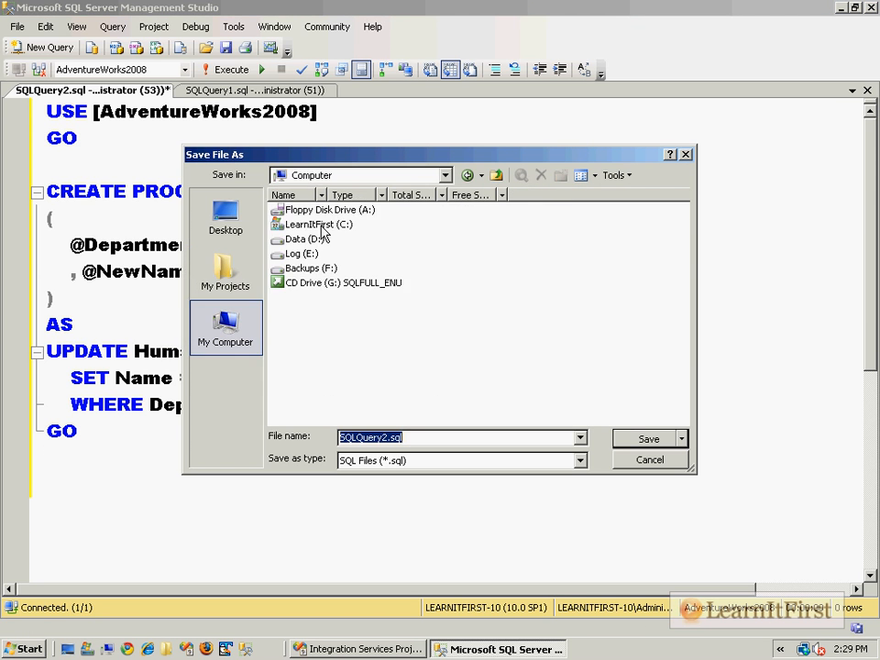
click(313, 229)
double_click(312, 225)
double_click(421, 438)
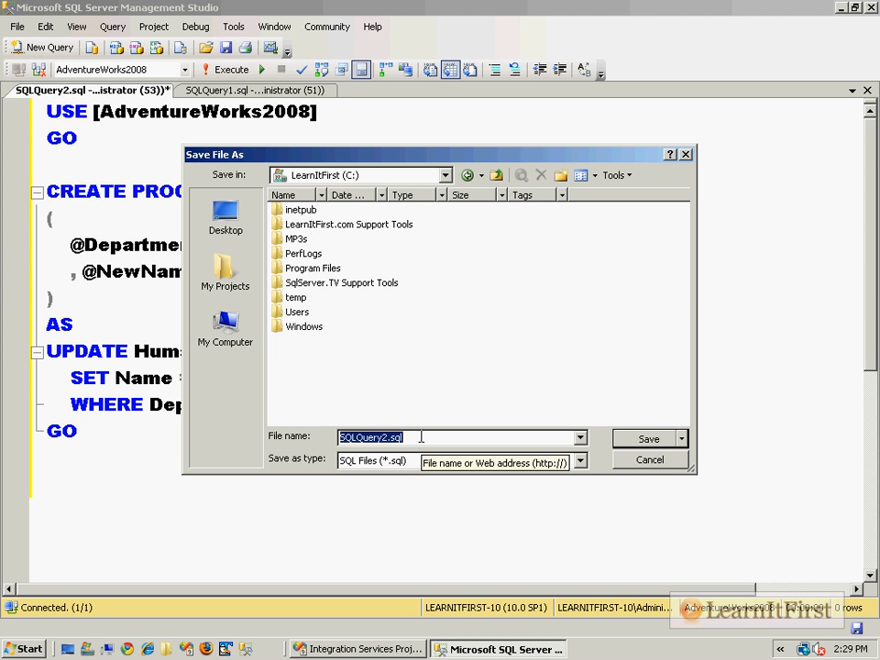
text(Exec)
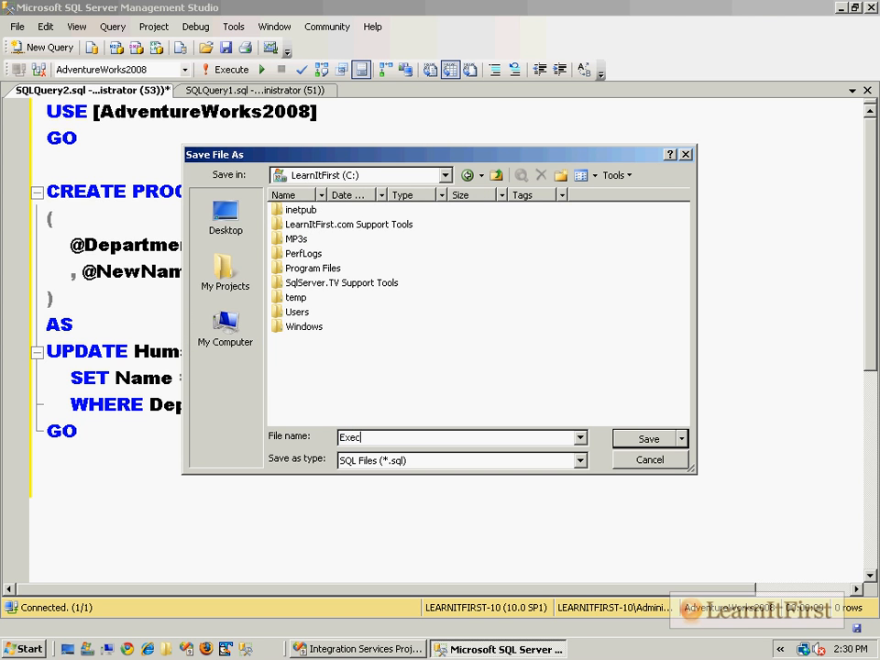
text(uteSql_01)
key(Return)
- Add the query SELECT * FROM HumanResources.Department below the final GO, pasting the copied table name
click(200, 432)
key(Return)
key(Return)
key(ctrl+v)
key(Home)
text(SELECT)
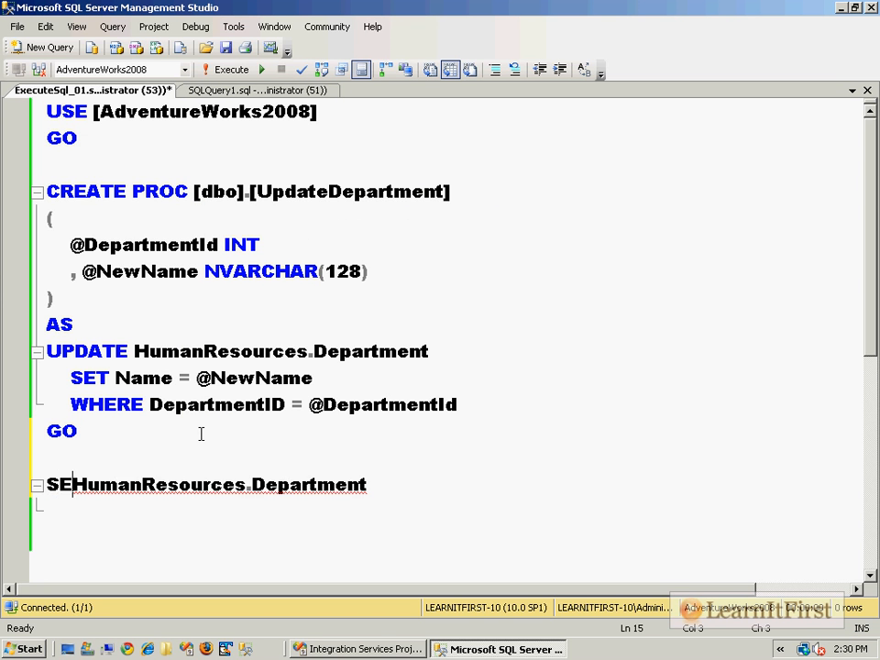
text( * FROM)
- Run only the SELECT query, save the script and examine the name of department 5 in the results
key(End)
key(shift+Home)
key(F5)
scroll(224, 217, down, 1)
key(ctrl+s)
click(222, 524)
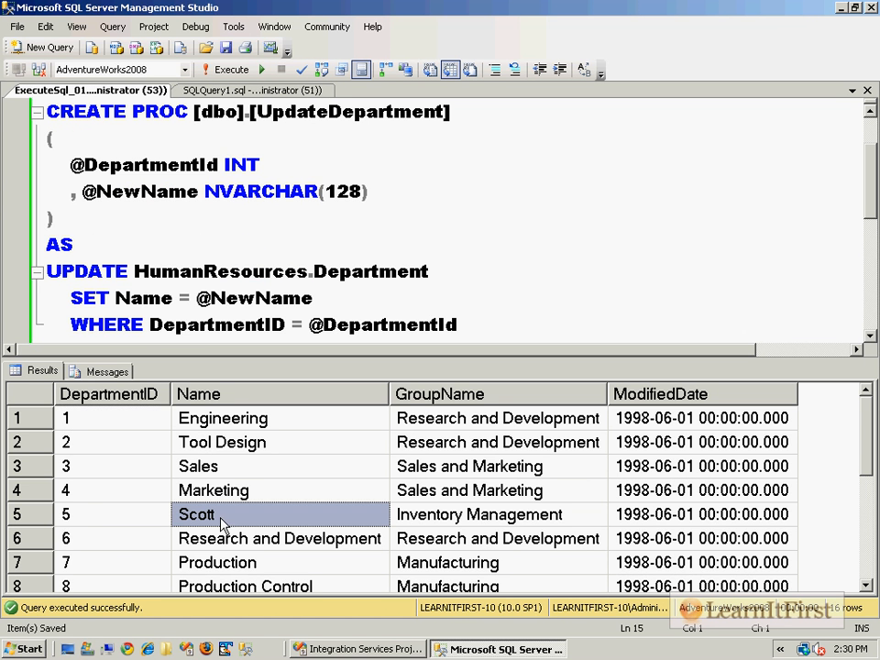
click(34, 524)
scroll(244, 528, down, 1)
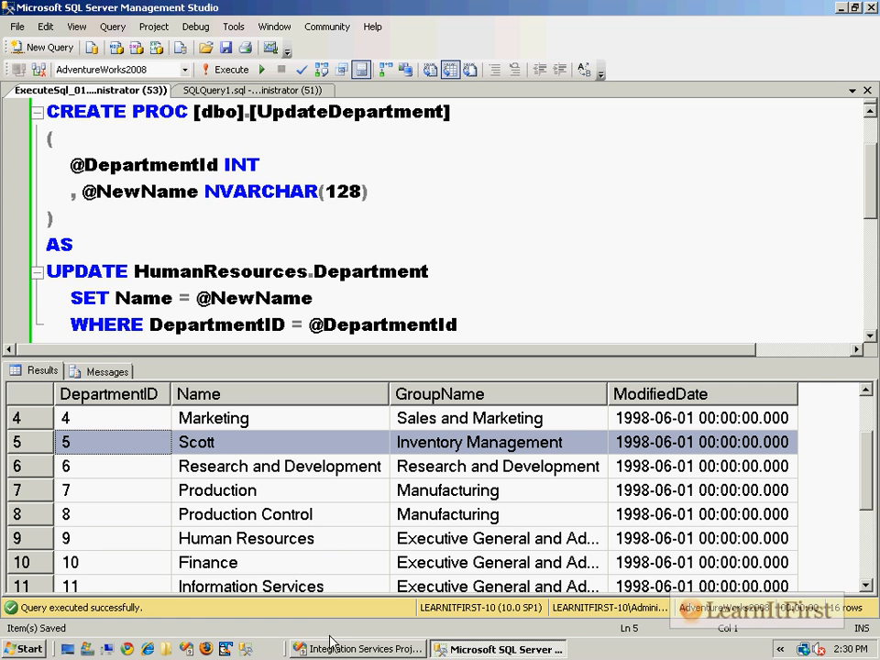
- Switch to Visual Studio, enter a different first name as the NewName variable's value and run the package
click(358, 649)
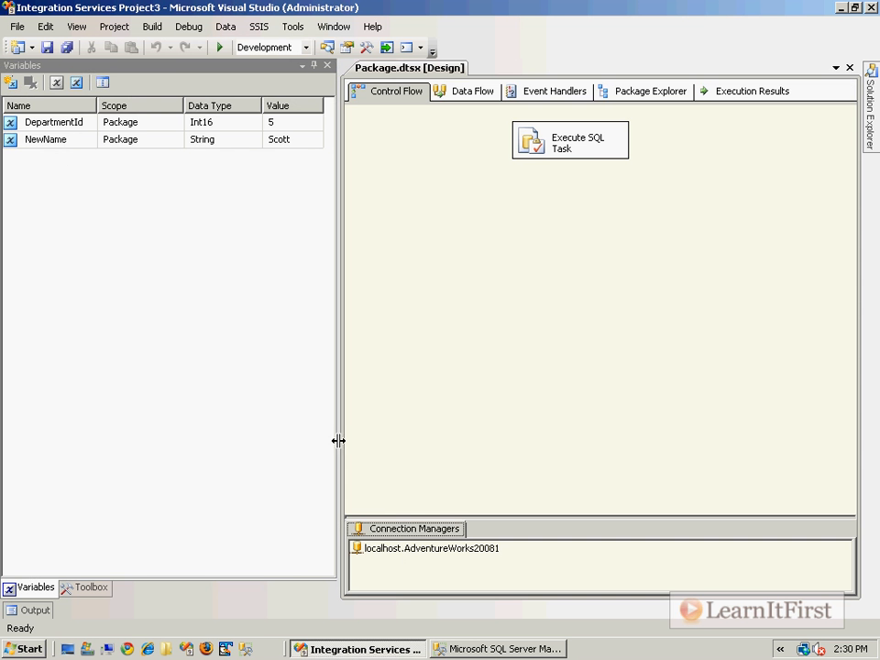
double_click(299, 142)
text(Peter)
key(F5)
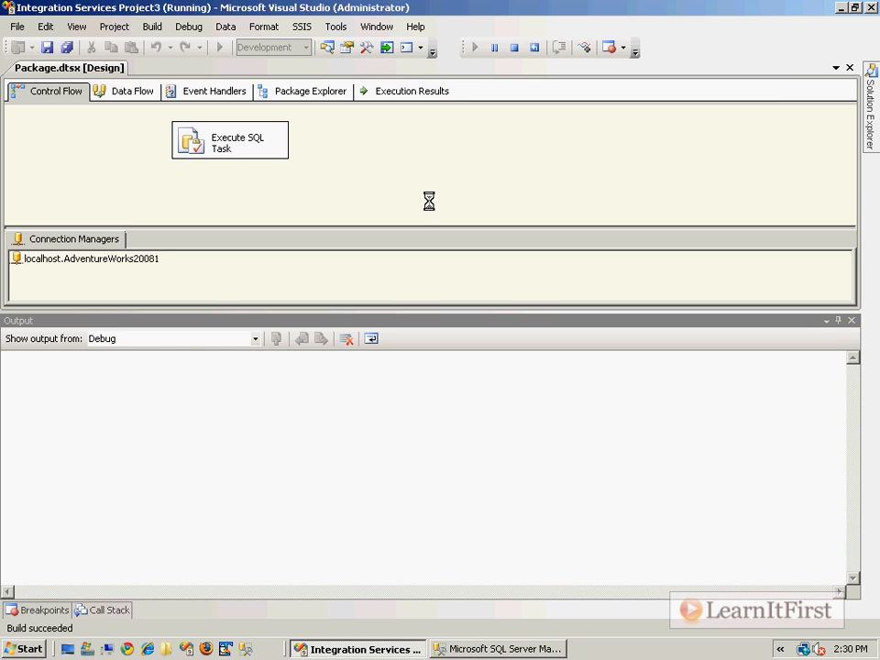
- Switch to SQL Server Management Studio, rerun only the SELECT query and check the name of department 5
click(485, 648)
scroll(455, 282, down, 2)
drag(46, 220, 554, 235)
key(F5)
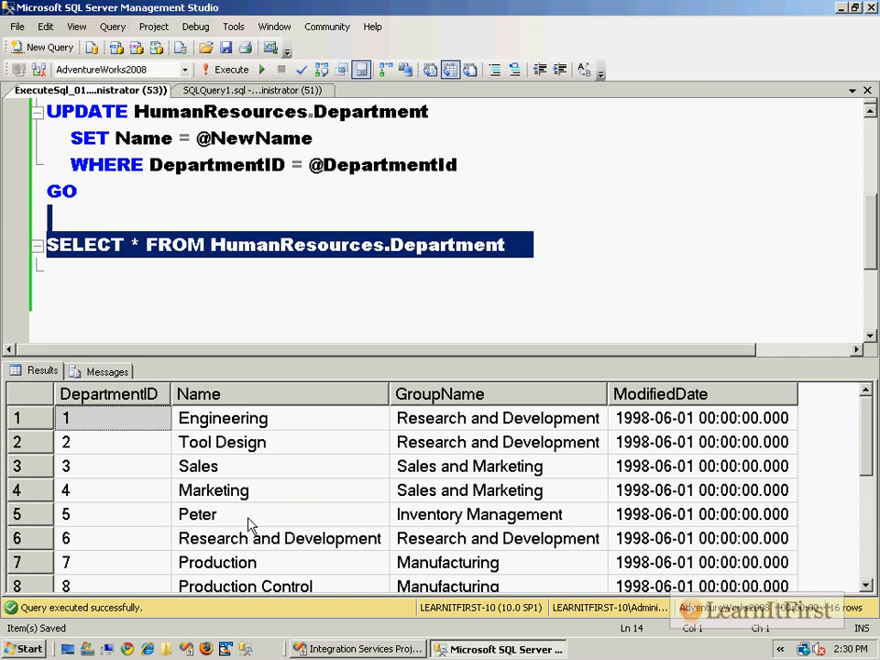
click(280, 515)
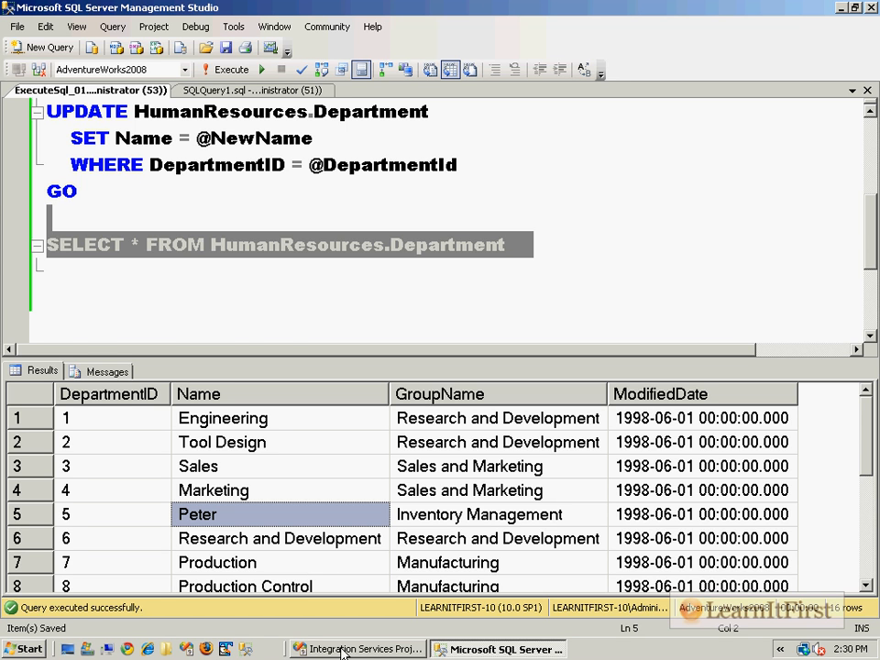
- Switch to Visual Studio, return the package to design mode, move the Execute SQL Task lower on the control flow canvas and save
click(392, 648)
click(338, 296)
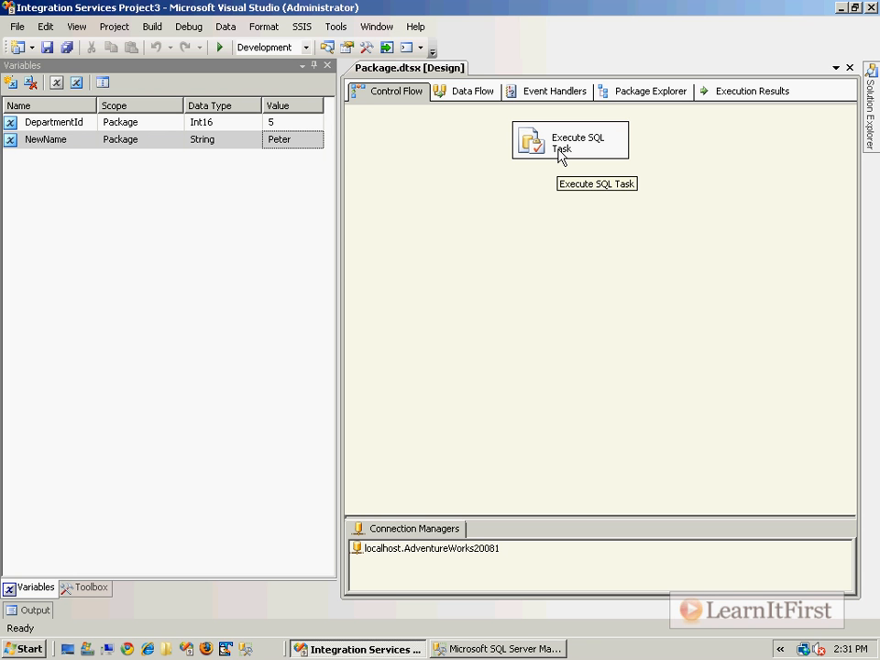
drag(552, 157, 478, 215)
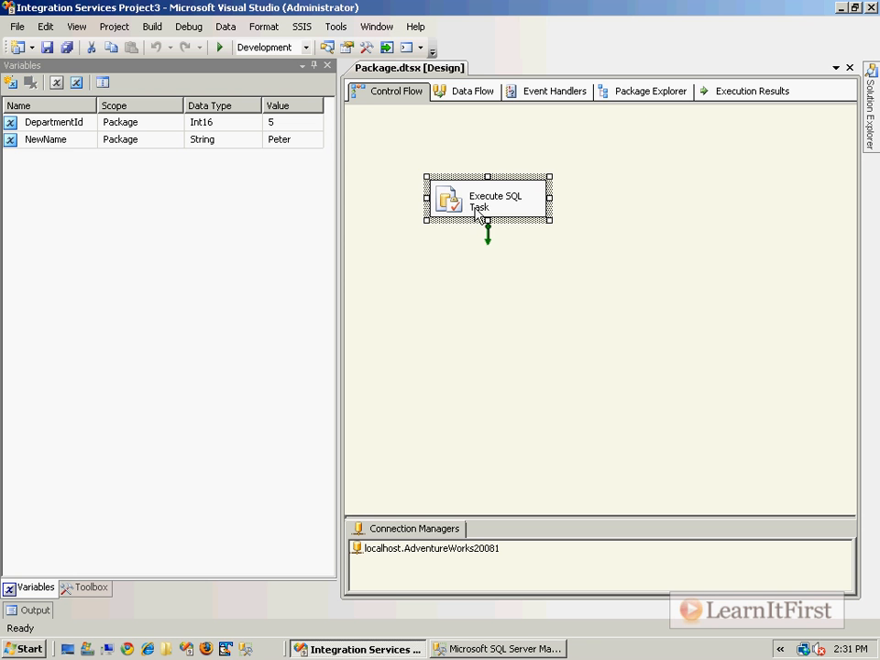
double_click(455, 209)
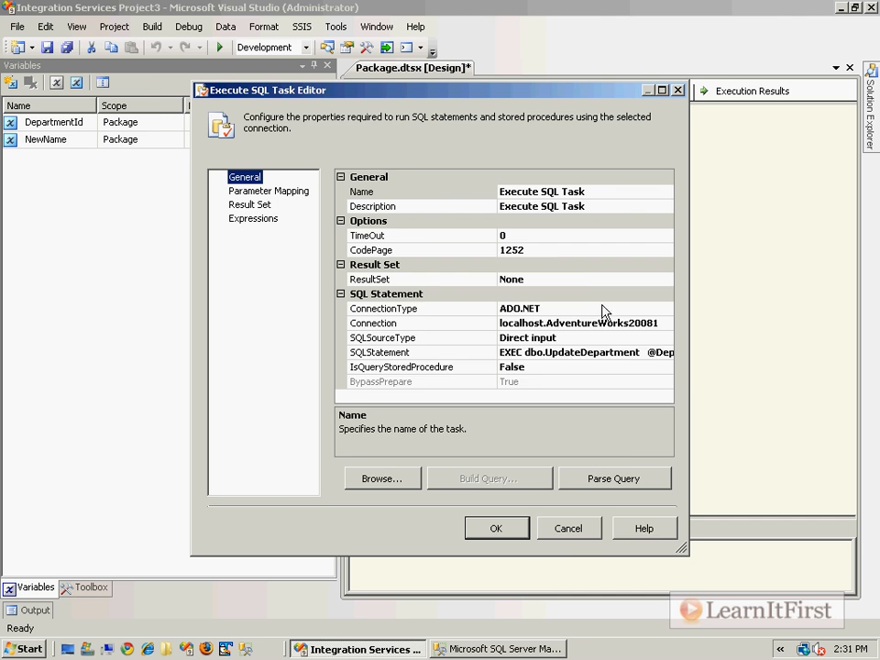
click(568, 530)
click(676, 185)
key(ctrl+s)
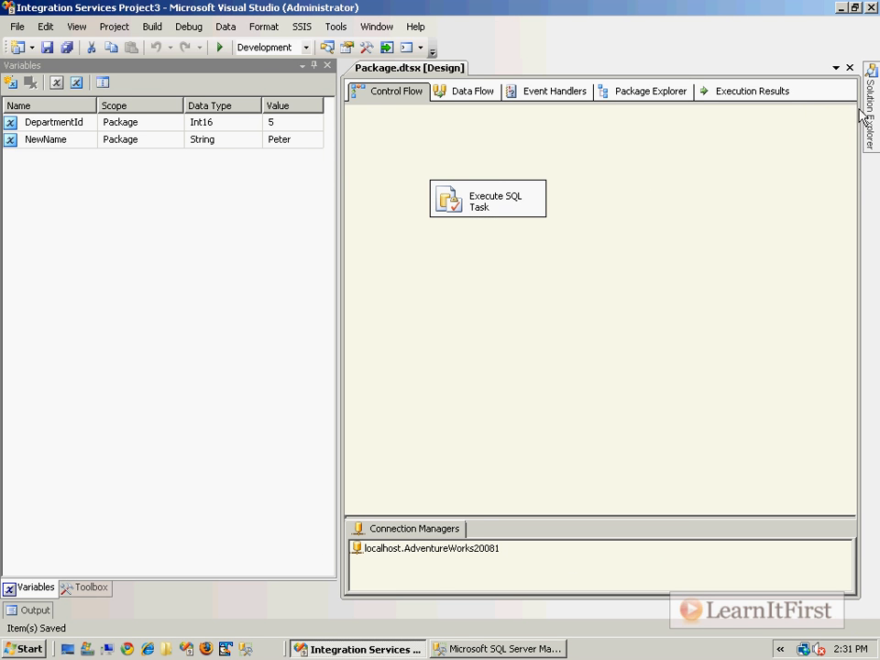
- Rename the Execute SQL Task as ADO_NET and save the package
click(488, 193)
key(F2)
text(ADO.NET)
key(Return)
click(495, 197)
drag(491, 192, 573, 188)
text(_NET)
key(Return)
key(ctrl+s)
- Add a second Execute SQL Task below the ADO_NET task and name it ADO
click(91, 588)
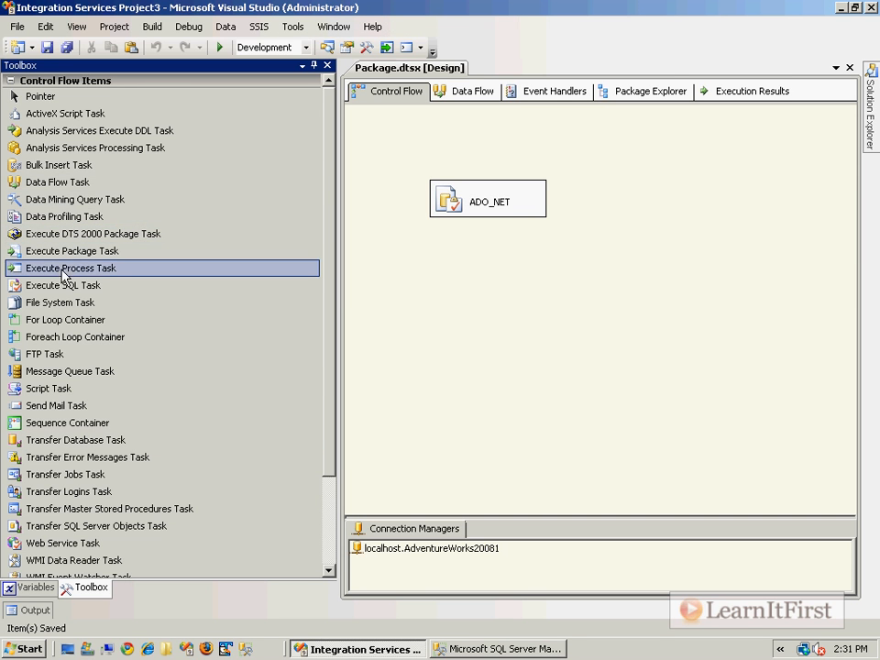
drag(58, 292, 479, 291)
click(513, 290)
text(ADO)
key(Return)
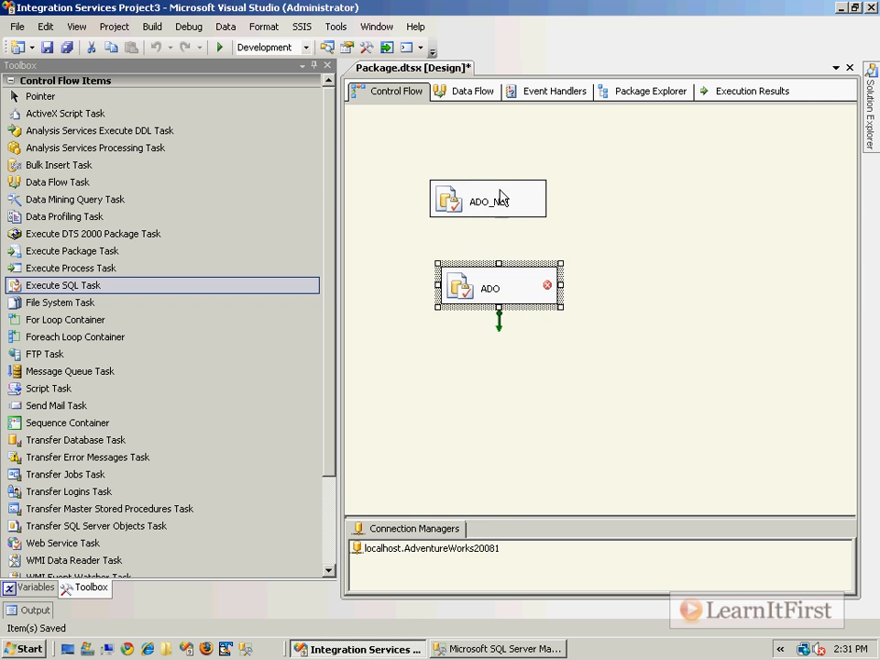
- Disable the ADO_NET task and set the ADO task's connection type to ADO
right_click(502, 198)
click(541, 246)
double_click(459, 289)
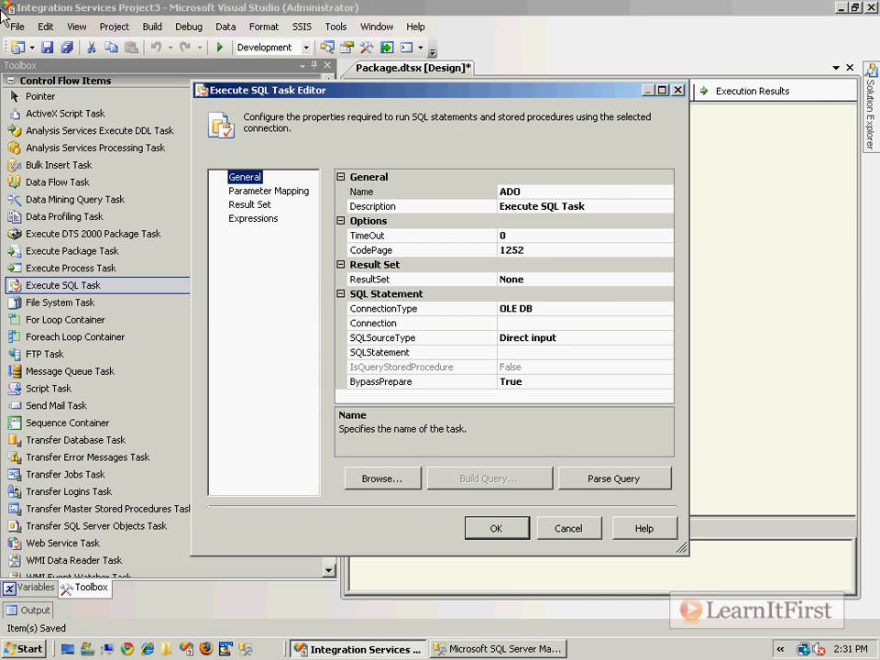
click(649, 308)
click(667, 308)
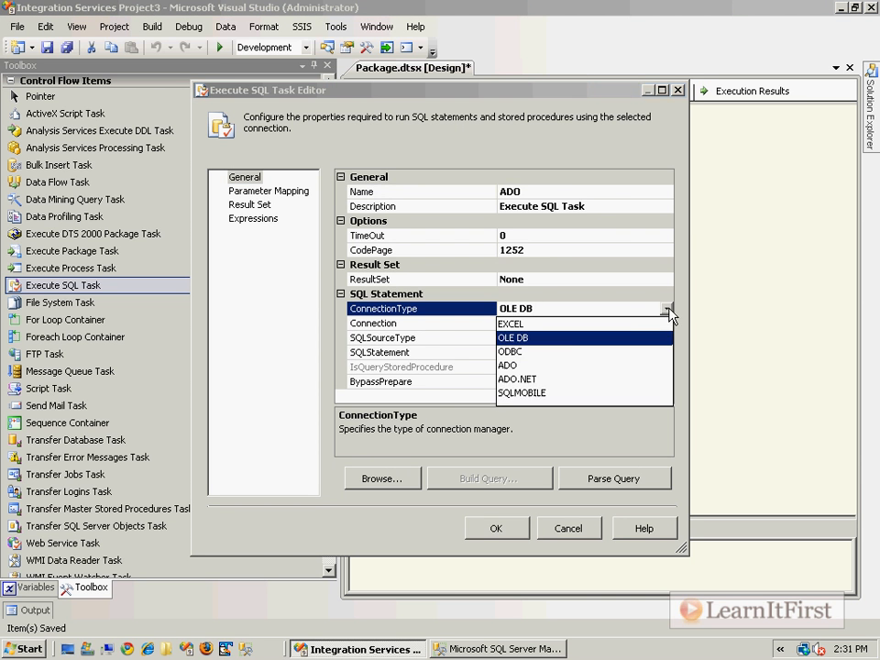
click(535, 367)
- Create a new connection for the ADO task to the AdventureWorks2008 database on localhost with Windows Authentication
click(575, 308)
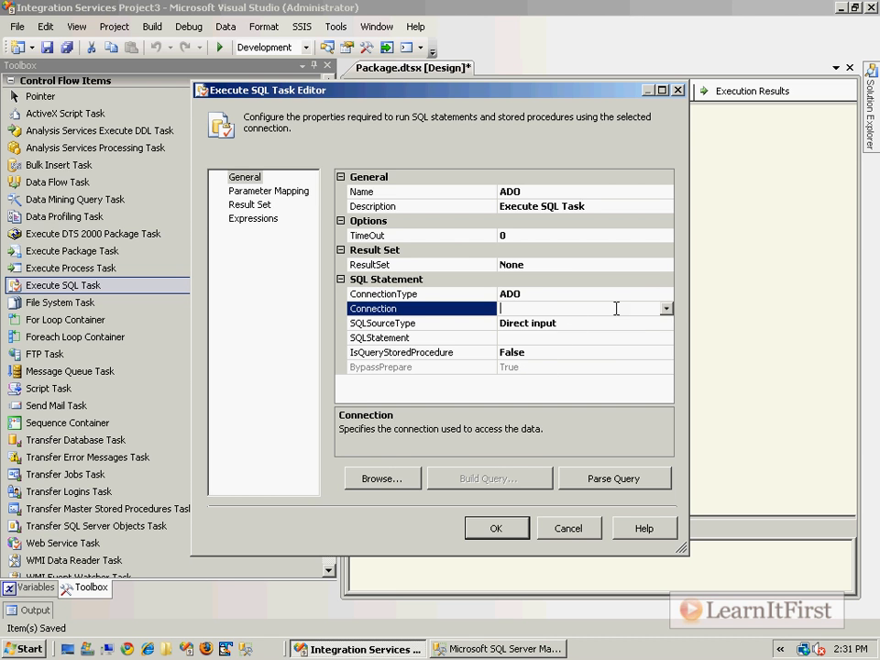
click(667, 308)
click(581, 327)
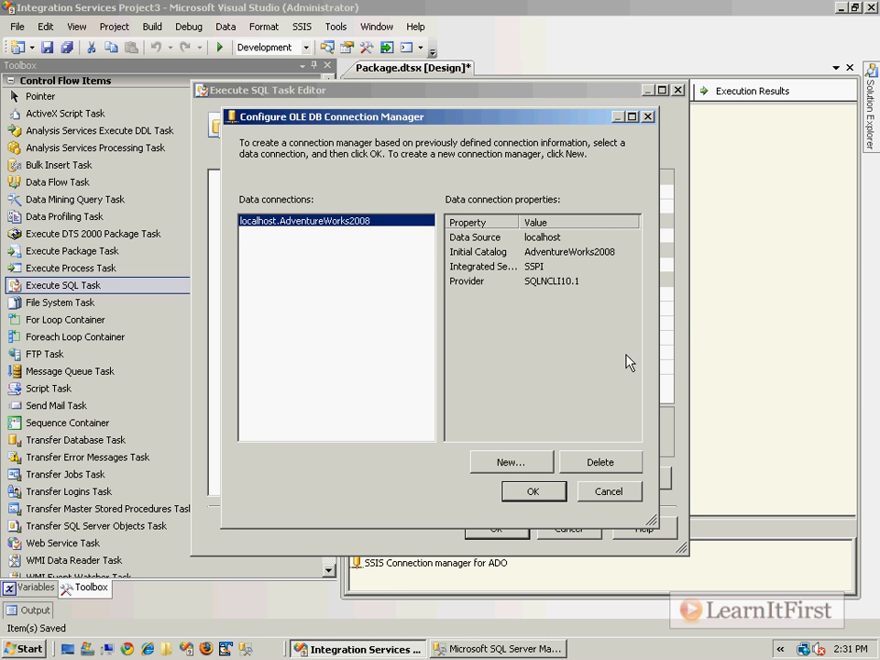
click(577, 468)
click(507, 463)
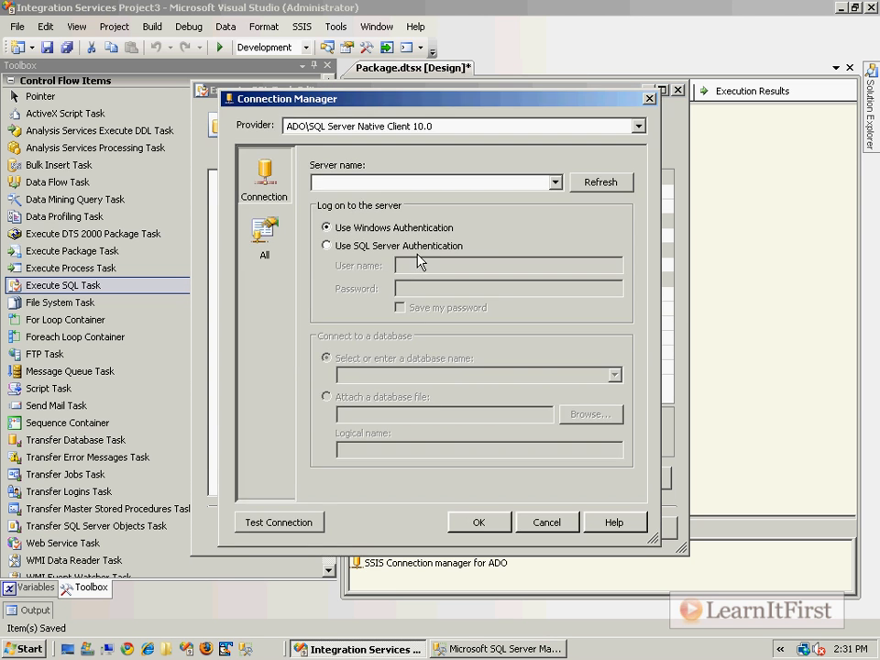
text(localhost)
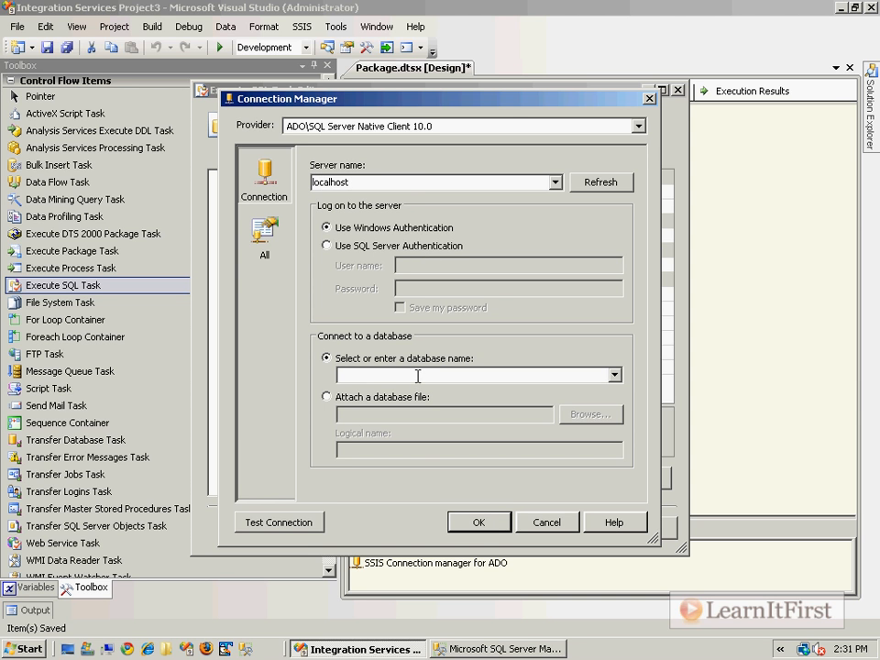
text(AdventureWorks2008)
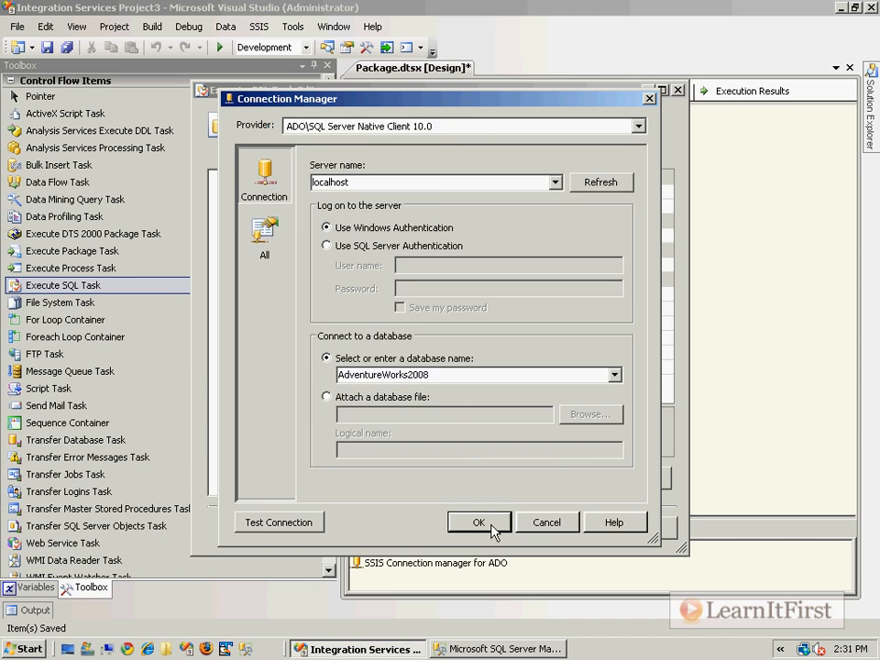
click(487, 575)
click(531, 492)
click(660, 339)
click(666, 339)
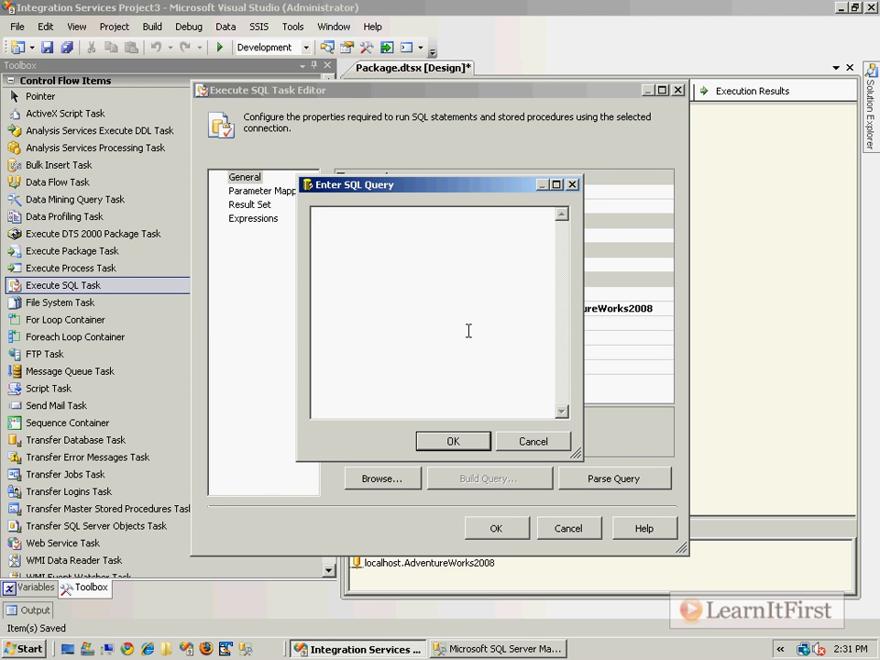
text(EXEC dbo.UpdateDepartment)
key(Return)
text(@DepartmentId =)
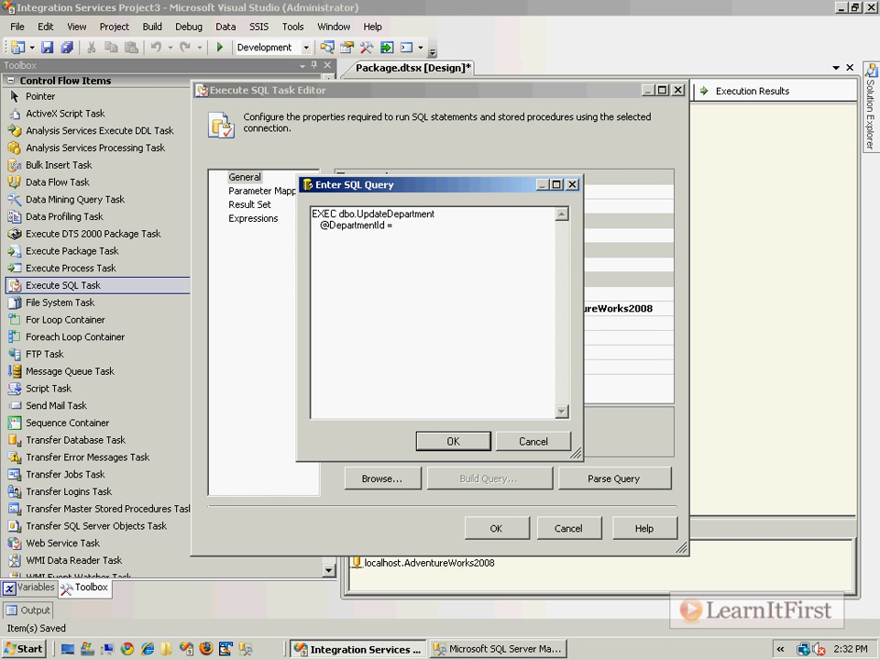
text( ?)
key(Return)
text(, @Name = ?)
click(453, 441)
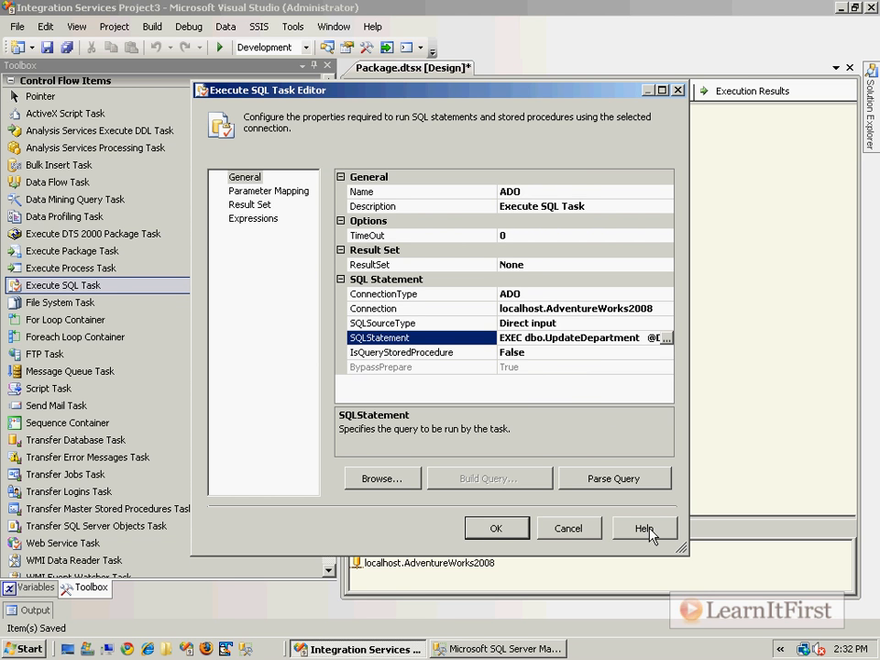
- Examine the parameter naming rules per connection type in the Execute SQL Task help, marking ADO 1-based and OLE DB 0-based
click(651, 535)
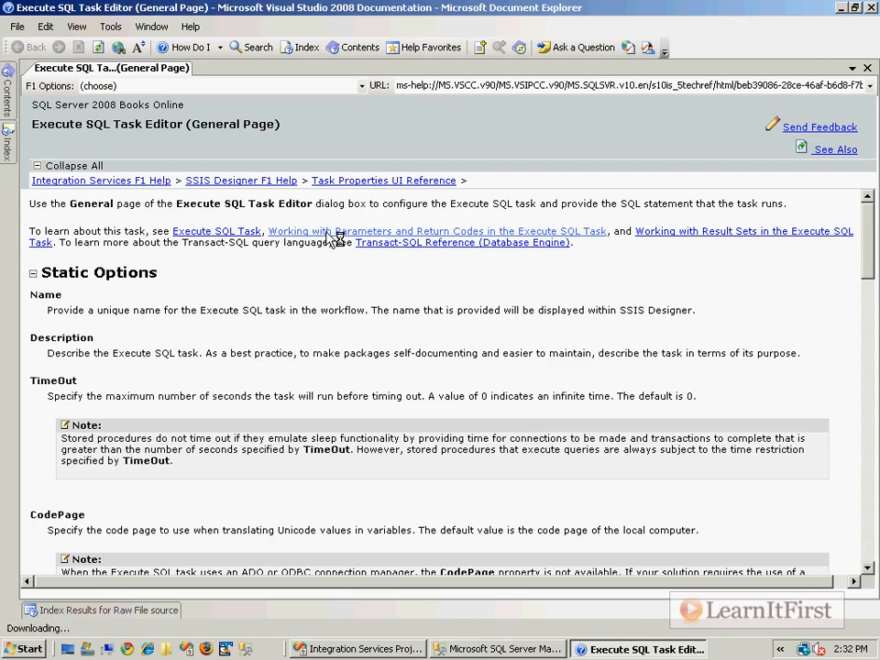
click(332, 233)
scroll(275, 366, down, 10)
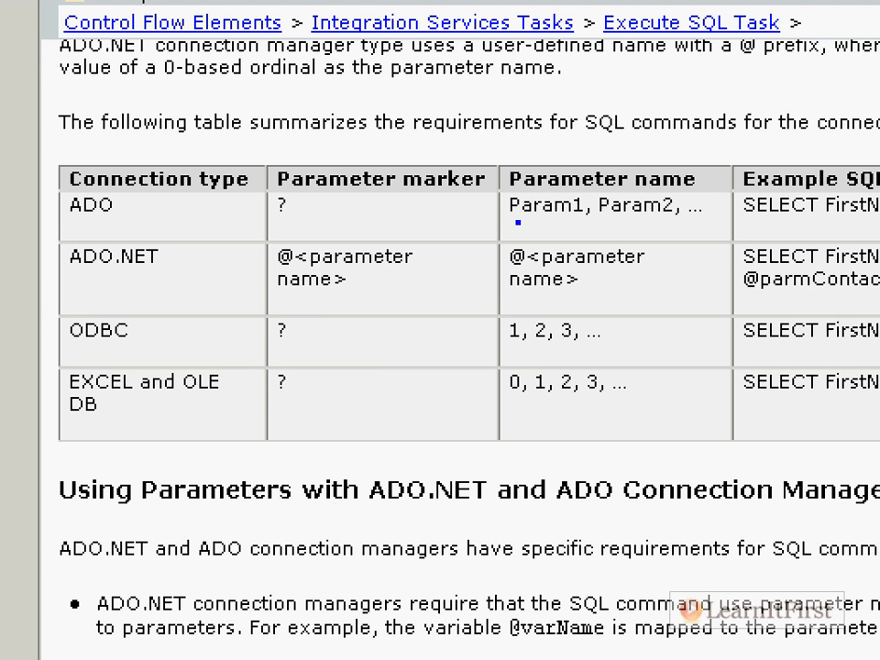
drag(516, 224, 662, 213)
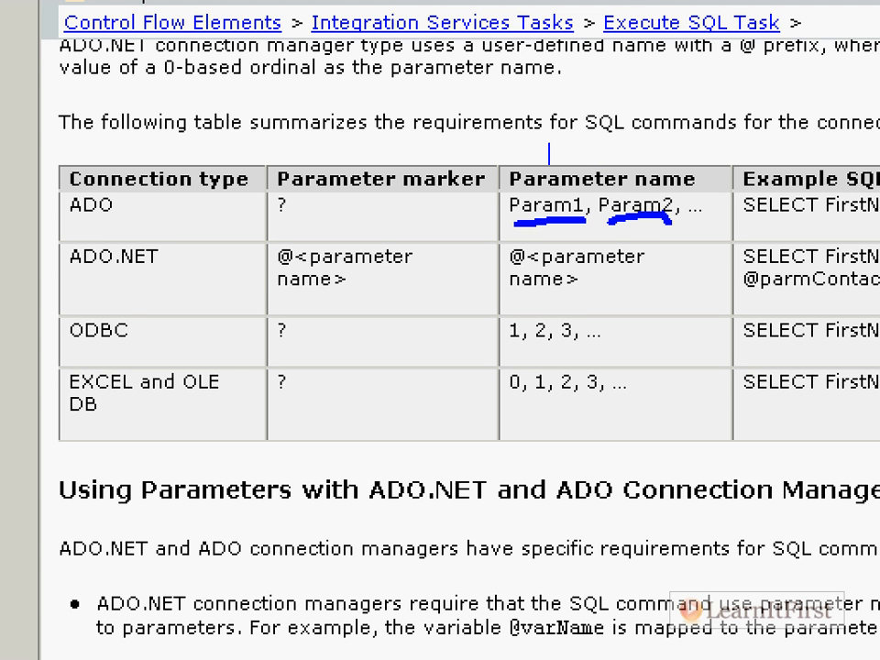
text(1-based)
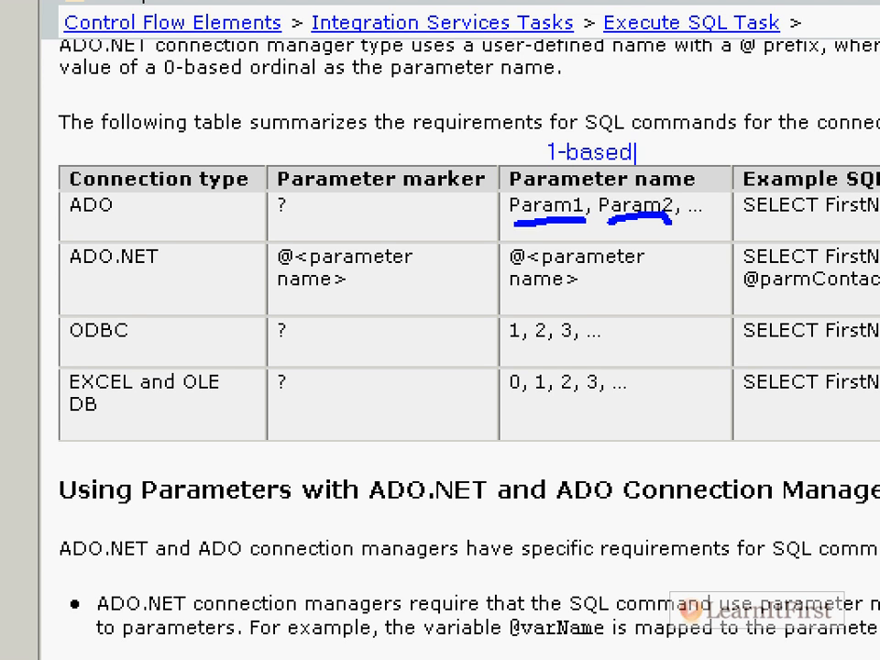
click(526, 419)
text(0-based)
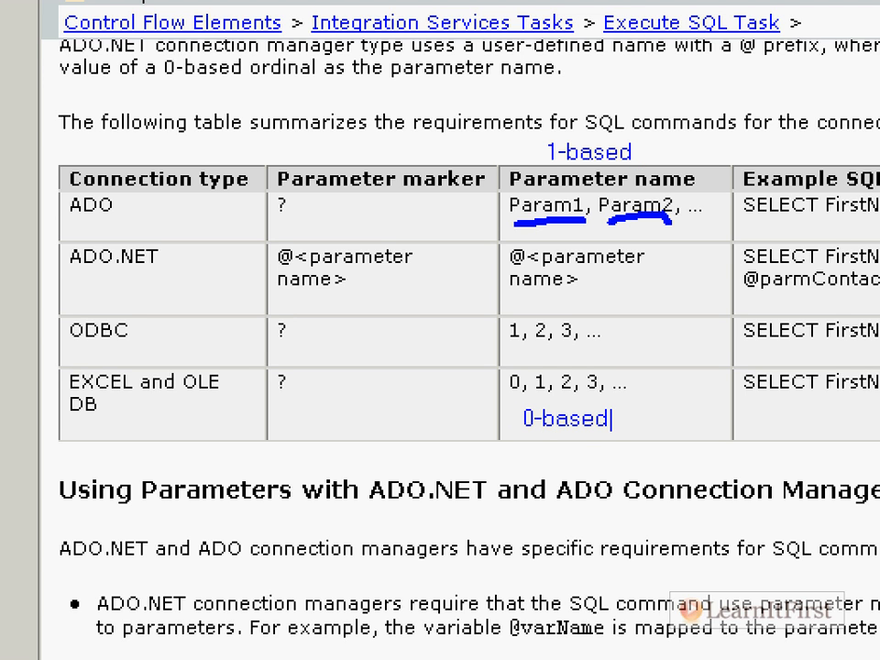
key(Escape)
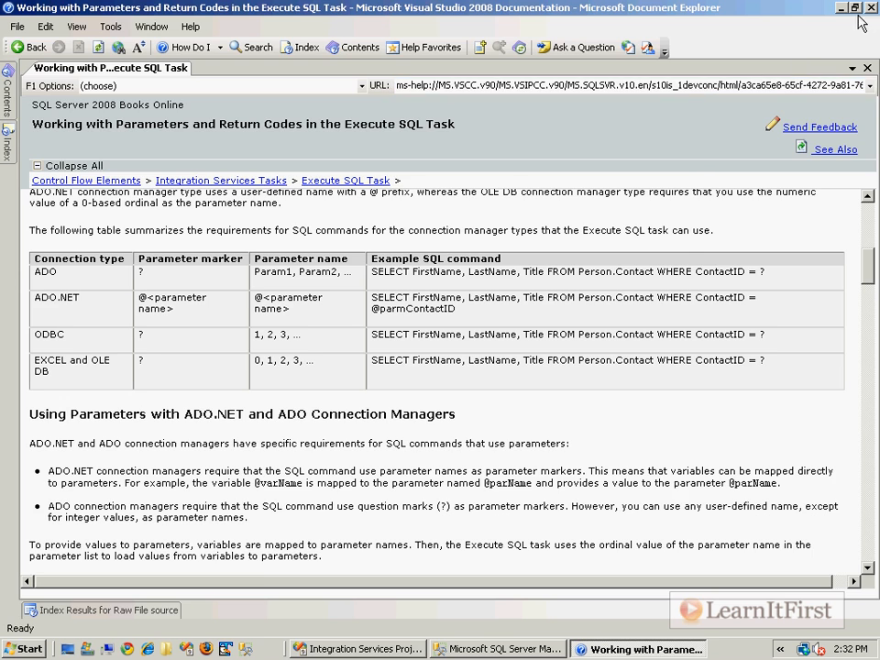
click(867, 8)
- Add a parameter mapping to the ADO task and assign it the User::DepartmentId variable
click(280, 191)
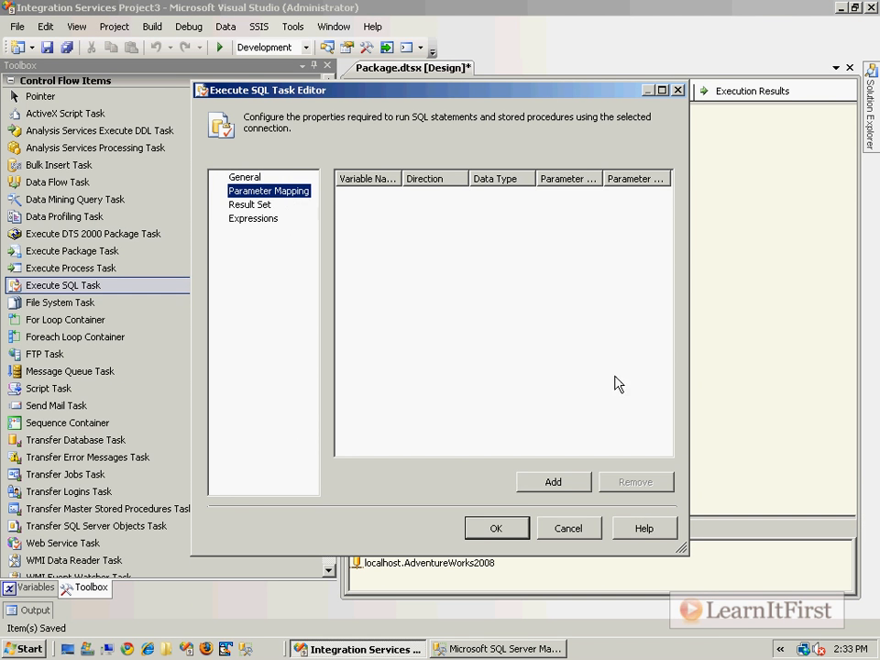
click(553, 482)
click(661, 90)
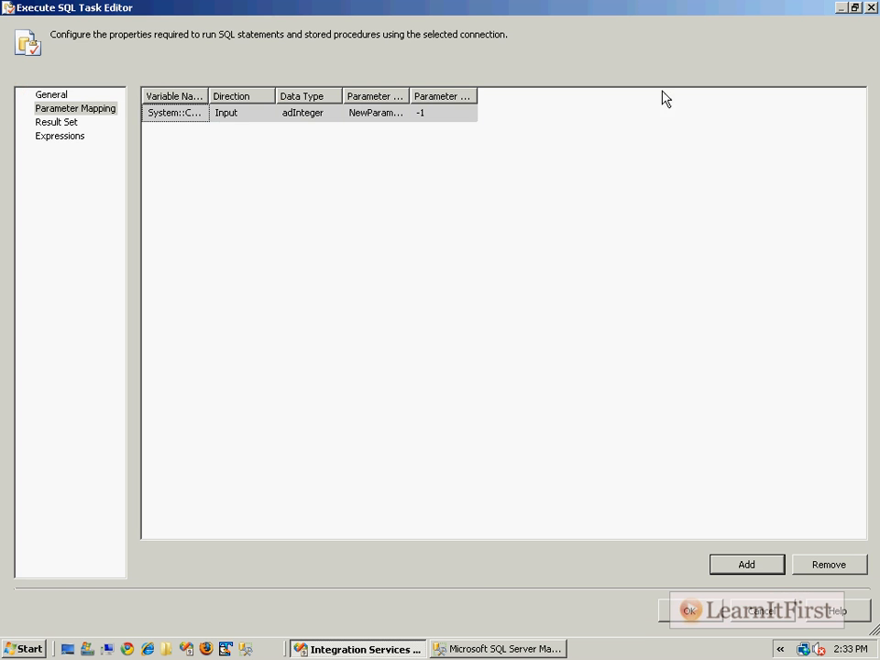
click(196, 113)
drag(209, 95, 275, 96)
click(267, 113)
scroll(237, 190, down, 10)
click(243, 219)
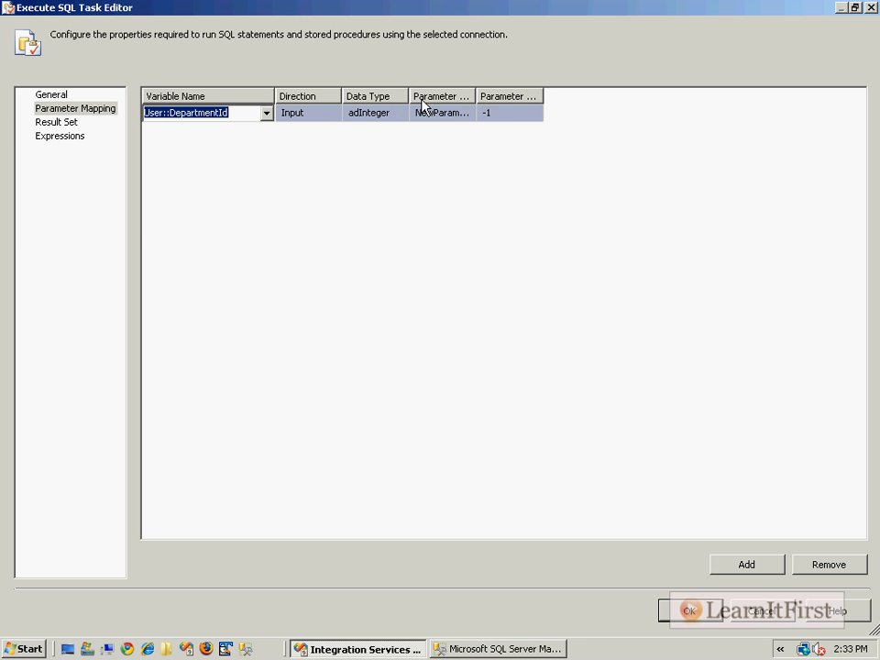
- Set the parameter name of the User::DepartmentId mapping to Param1
drag(473, 95, 557, 96)
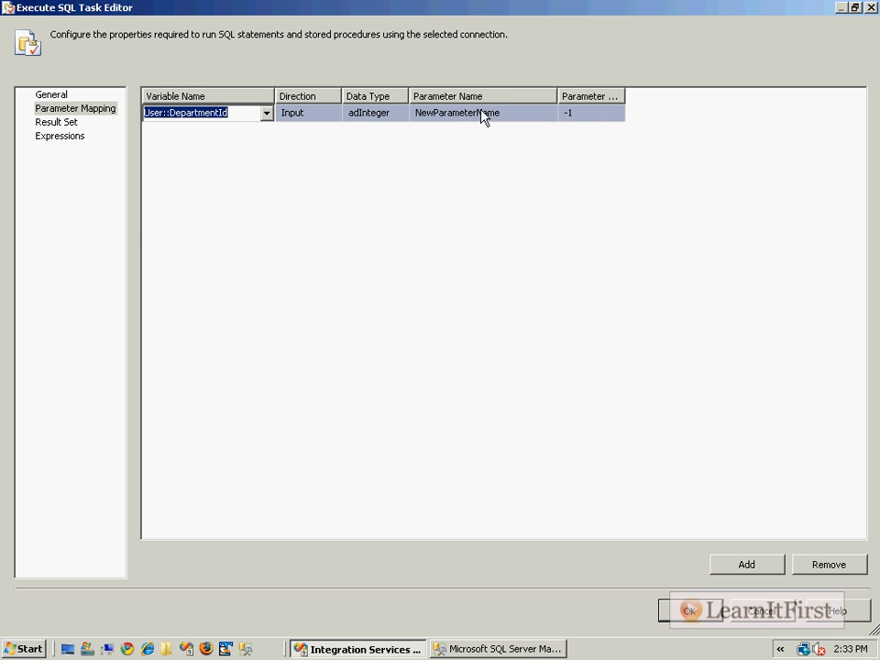
click(481, 112)
double_click(477, 111)
text(POara)
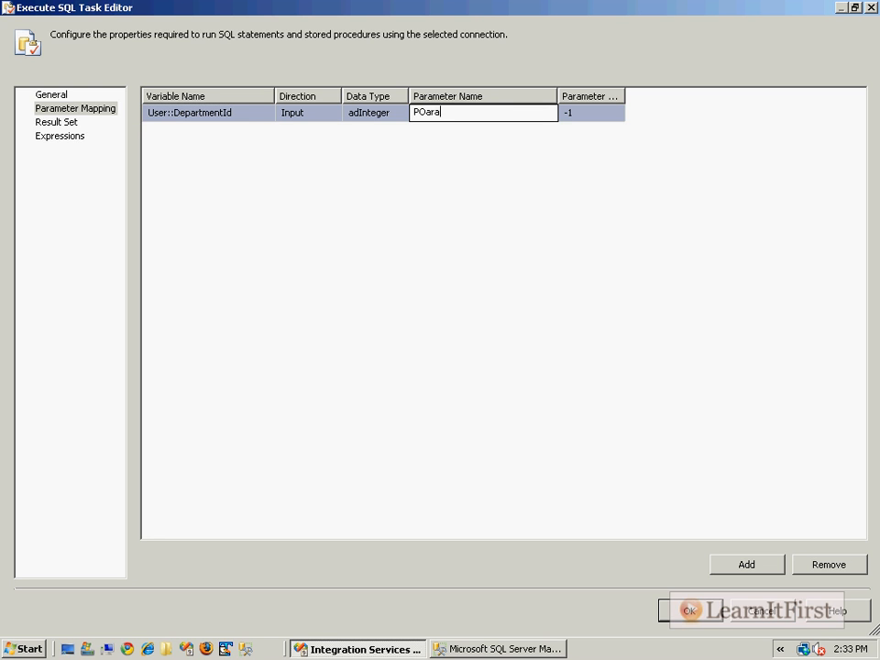
double_click(416, 111)
text(Para)
- Add a second parameter mapping and assign it the User::NewName variable
click(748, 565)
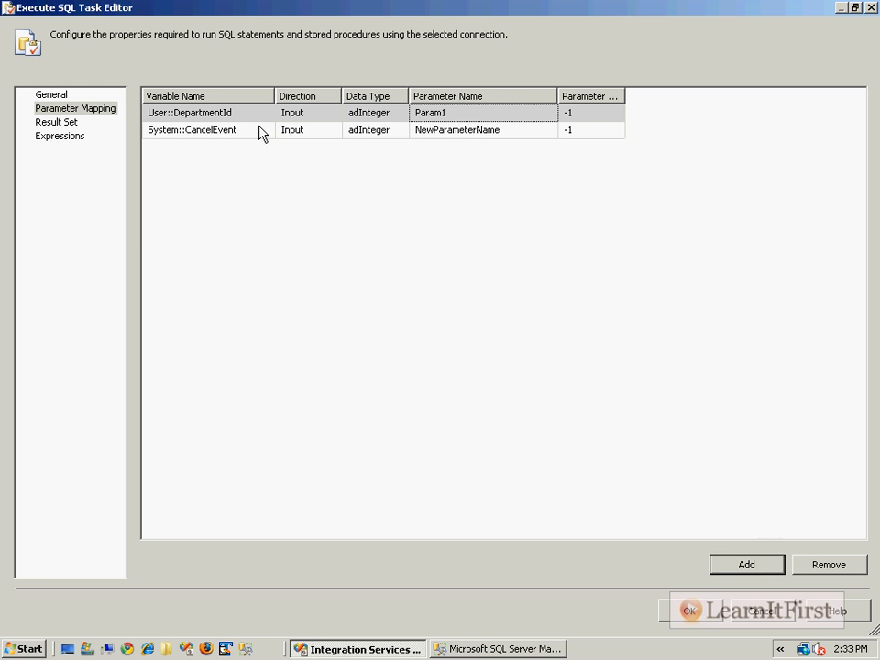
click(267, 131)
click(277, 131)
click(269, 131)
click(268, 131)
scroll(251, 182, down, 7)
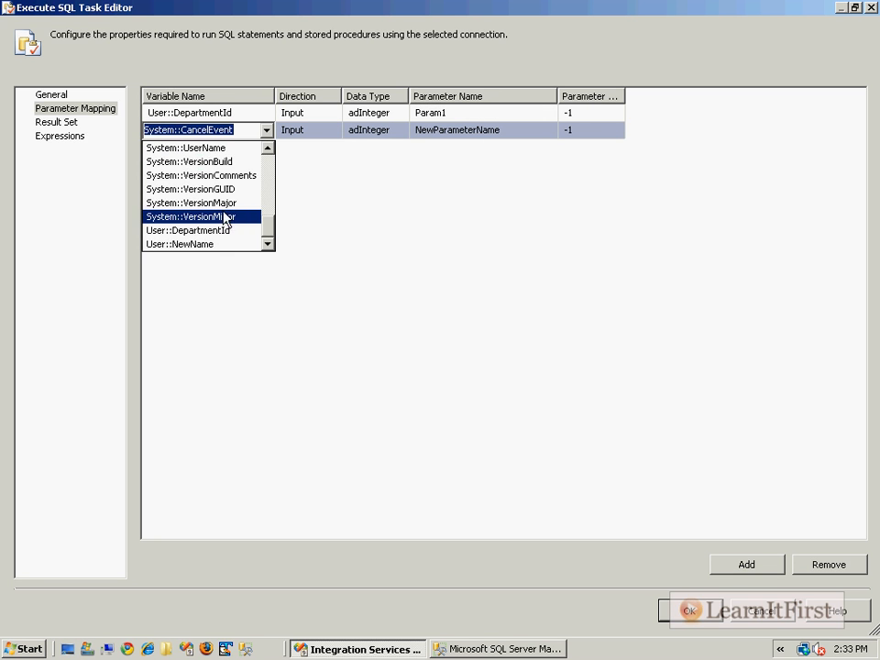
click(201, 243)
- Set the data type of the User::NewName mapping to adVarWChar
click(396, 129)
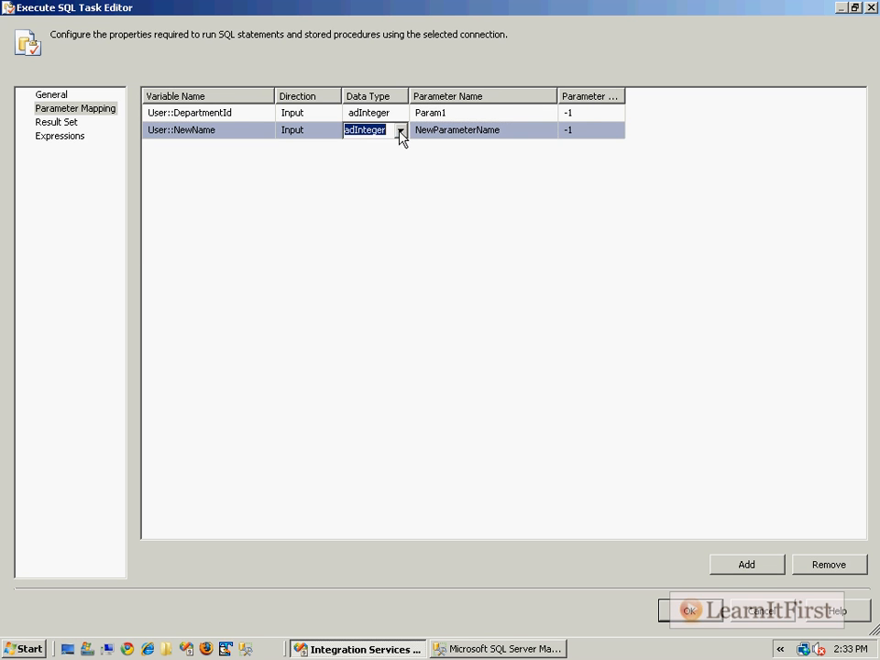
click(399, 130)
click(407, 94)
drag(407, 94, 489, 92)
click(483, 130)
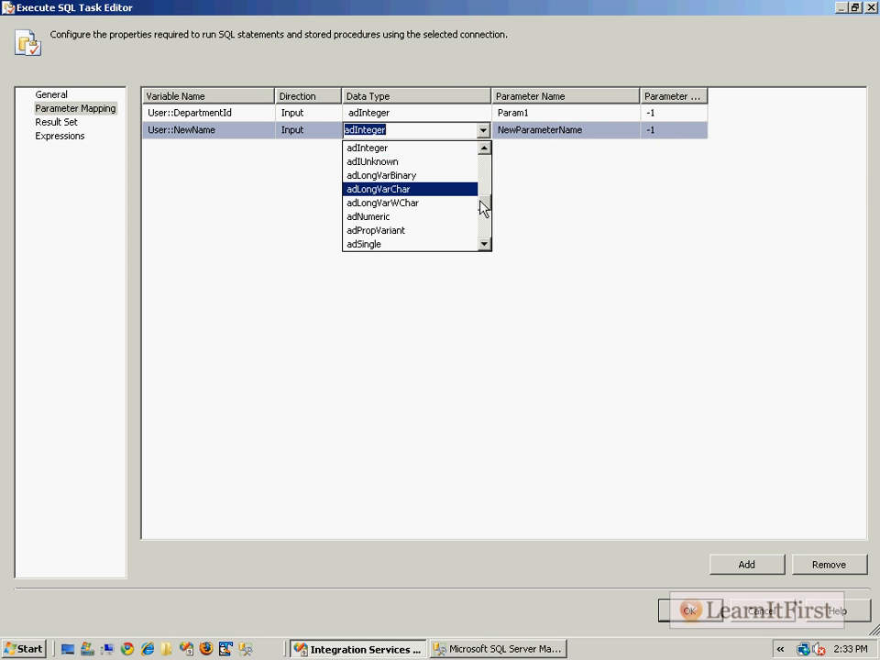
drag(486, 203, 486, 229)
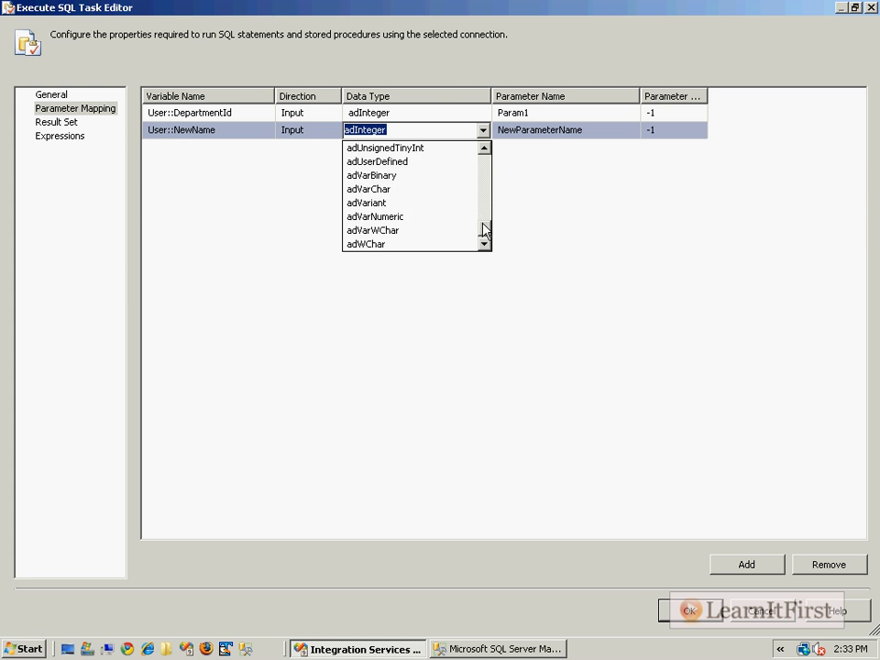
click(415, 230)
- Set the parameter name of the User::NewName mapping to Param2 and accept the task settings
click(595, 130)
drag(595, 130, 286, 122)
text(Param2)
key(Return)
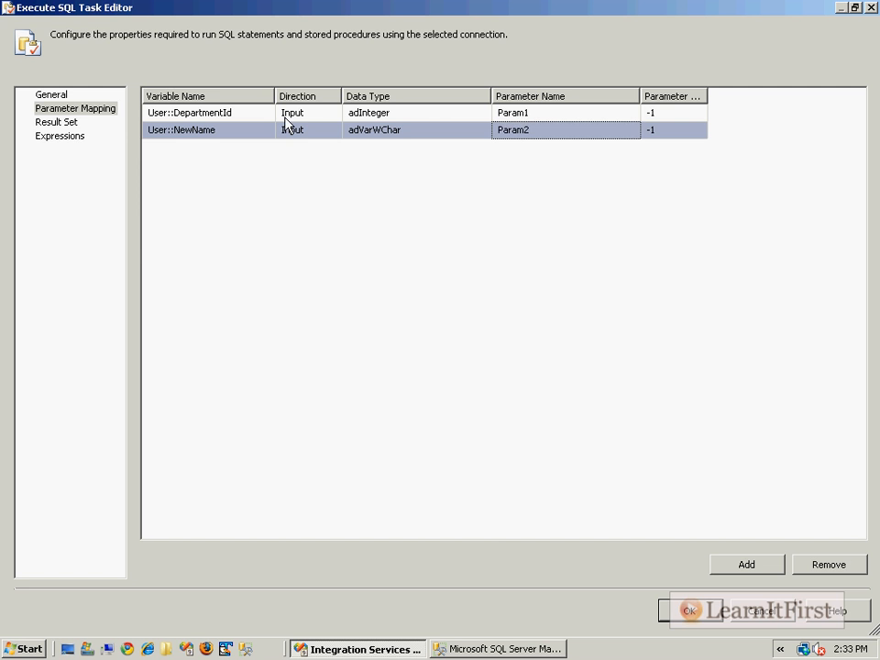
click(674, 611)
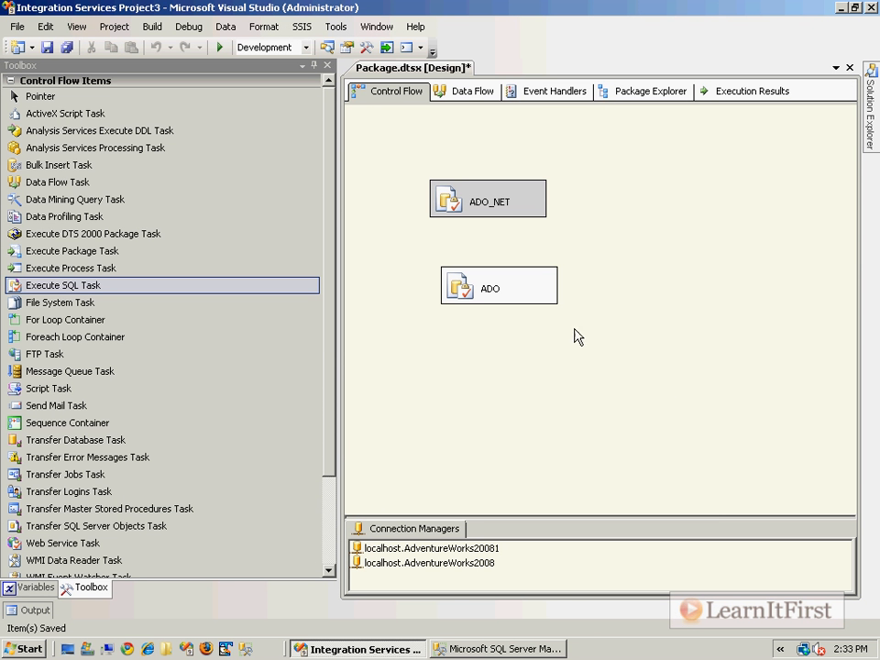
- Set the value of the NewName package variable to "Set in ADO" and run the package
click(35, 587)
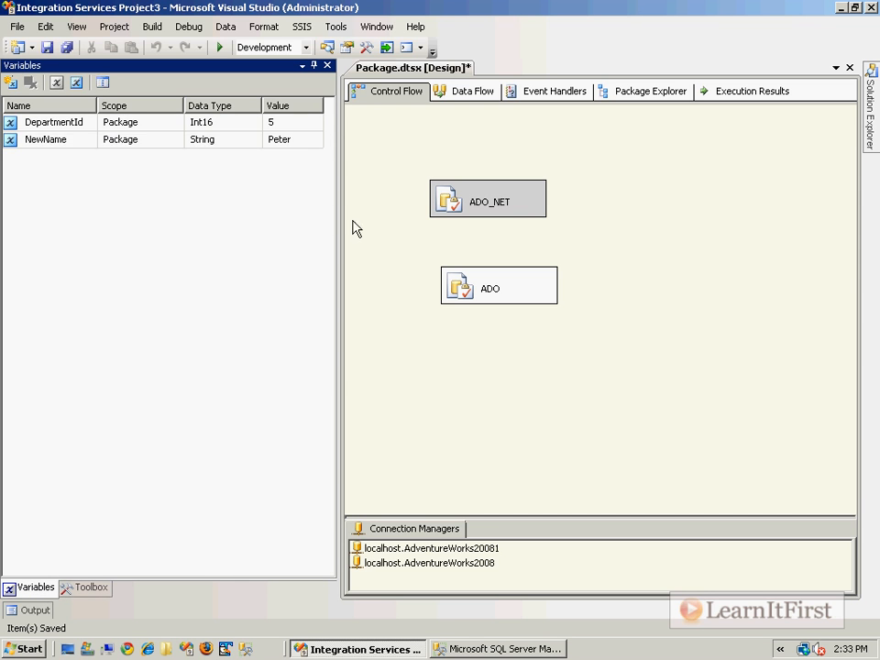
double_click(295, 140)
text(Set)
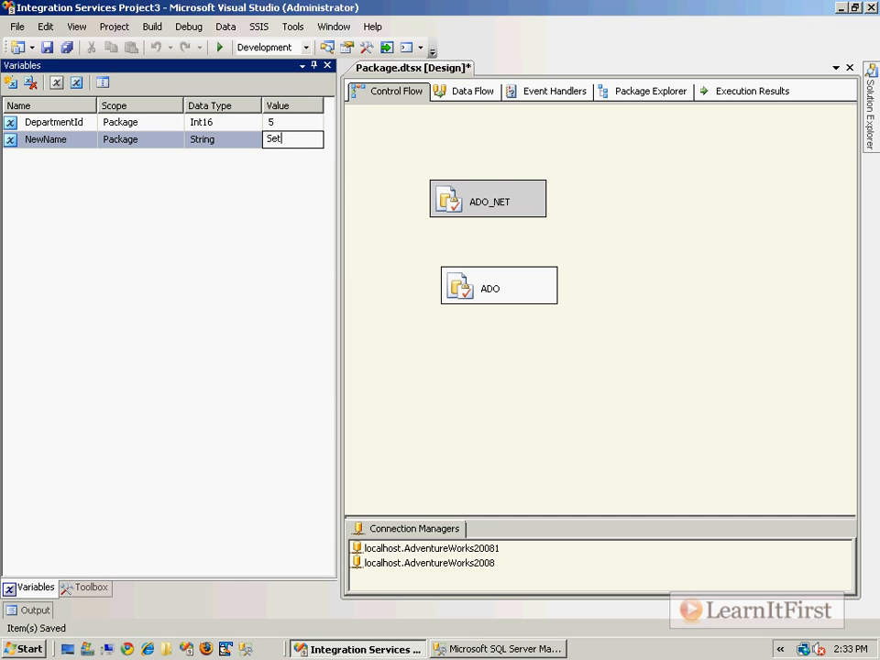
text( in ADO)
key(F5)
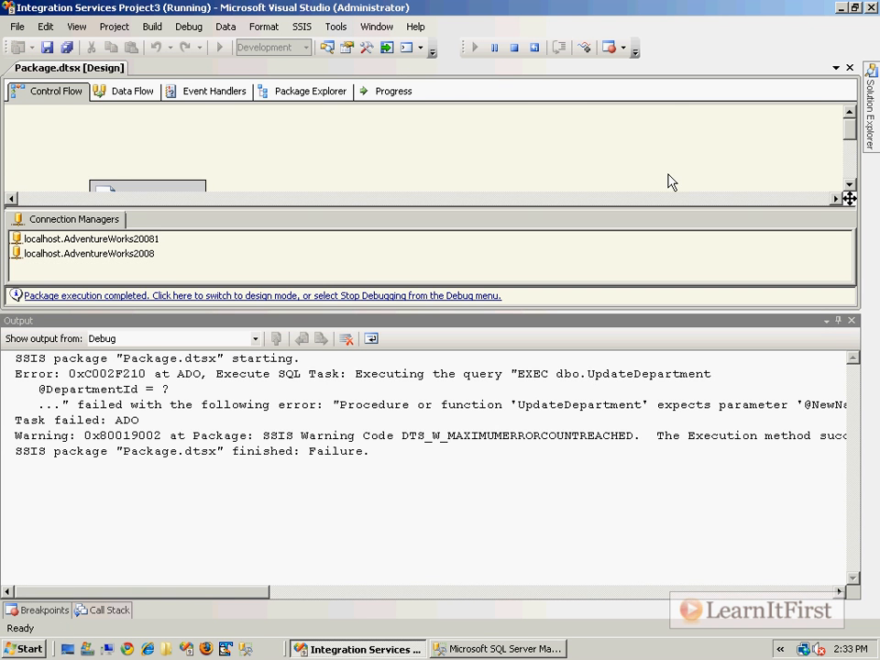
- Check the ADO task's execution status and read the full message in the debug output
scroll(511, 165, down, 3)
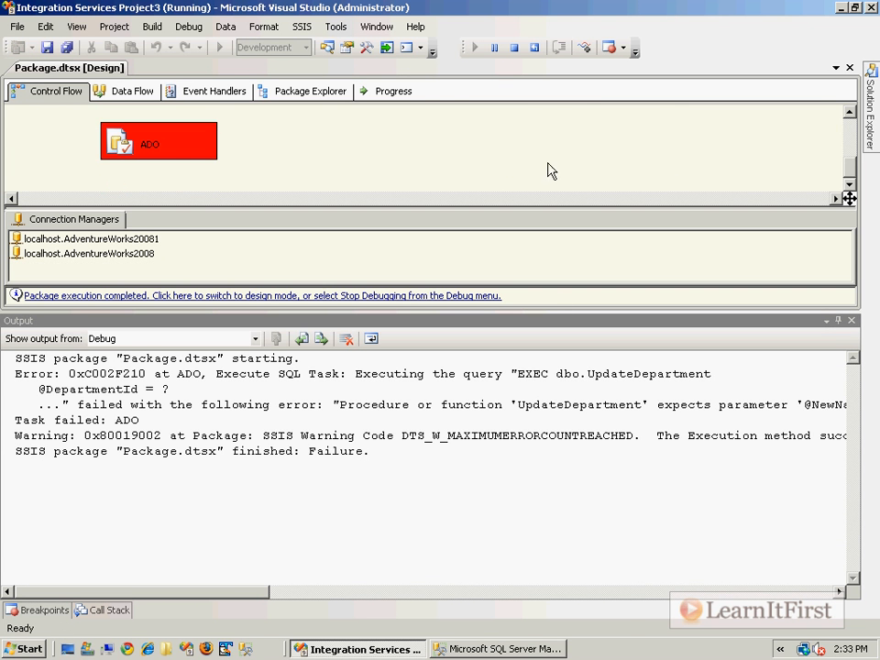
click(588, 404)
drag(235, 588, 259, 601)
click(294, 295)
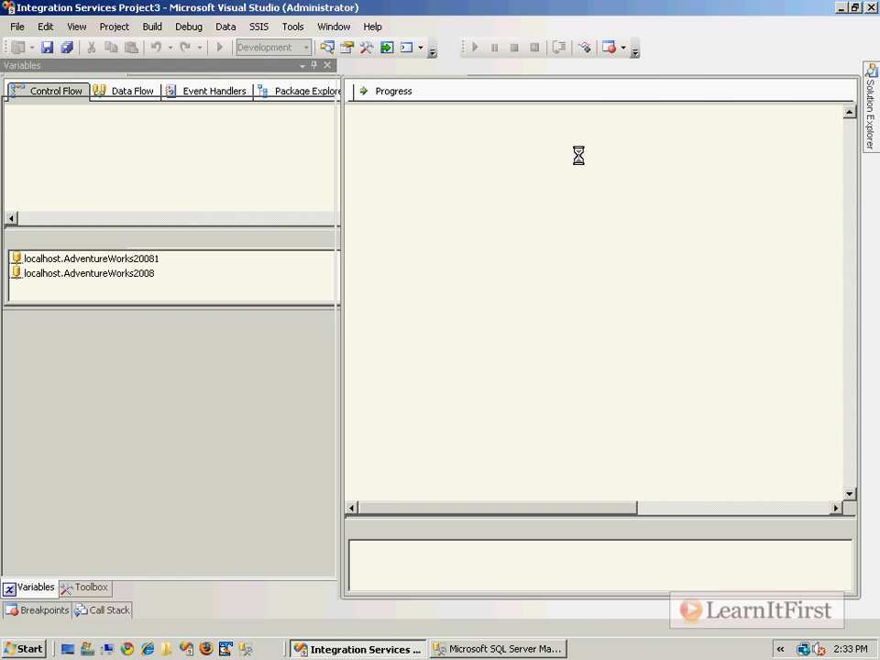
click(463, 146)
double_click(463, 147)
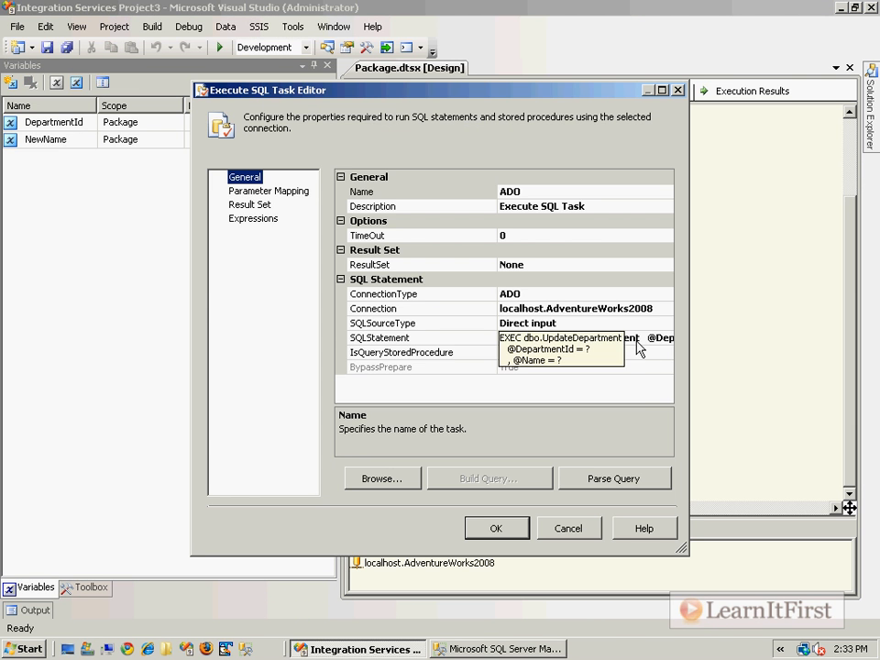
click(639, 339)
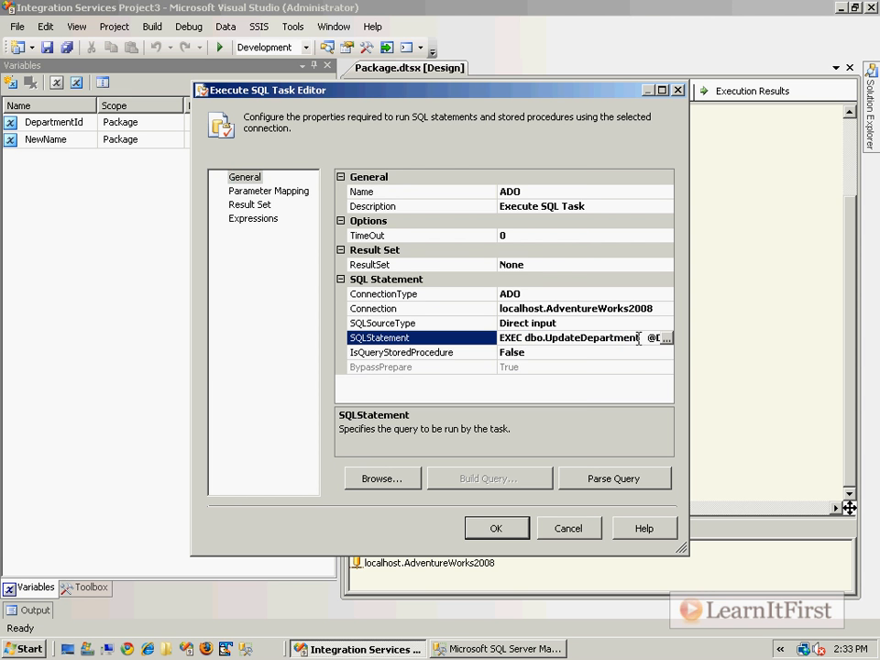
click(665, 339)
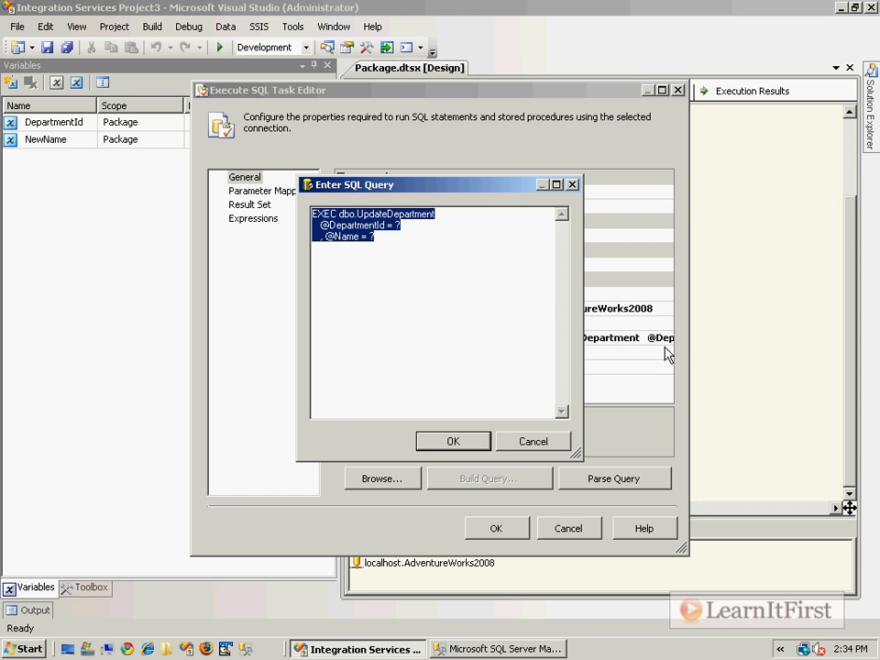
click(331, 238)
drag(344, 273, 395, 273)
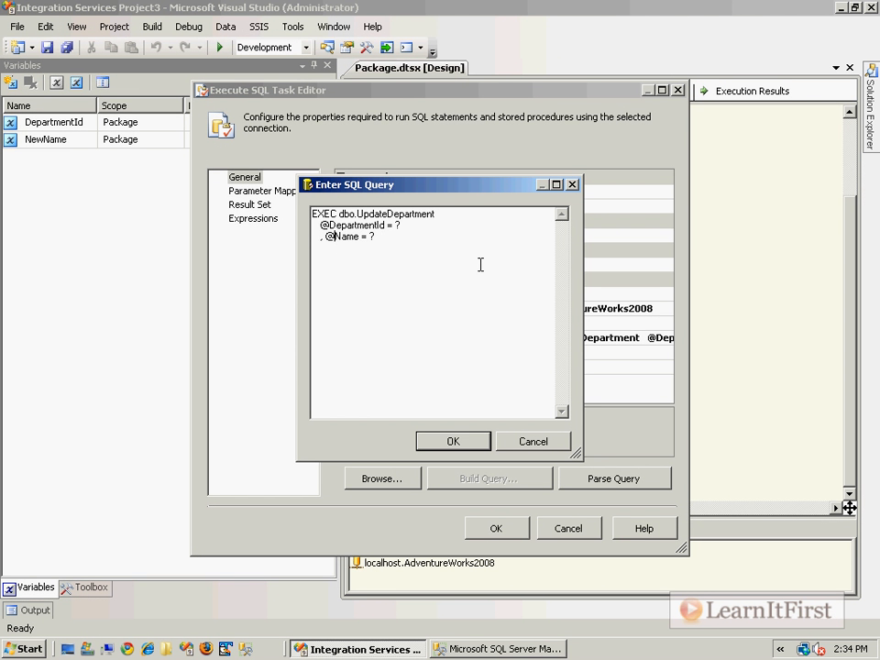
text(New)
click(444, 442)
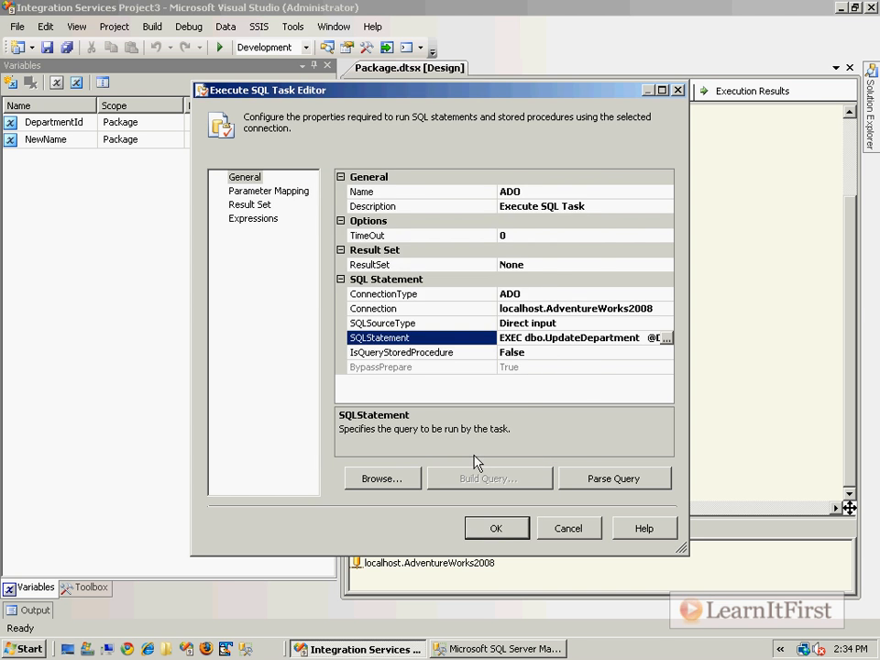
click(496, 528)
- Run the package, then rerun the HumanResources.Department query in SQL Server Management Studio to check department 5's name, and return to Visual Studio
key(F5)
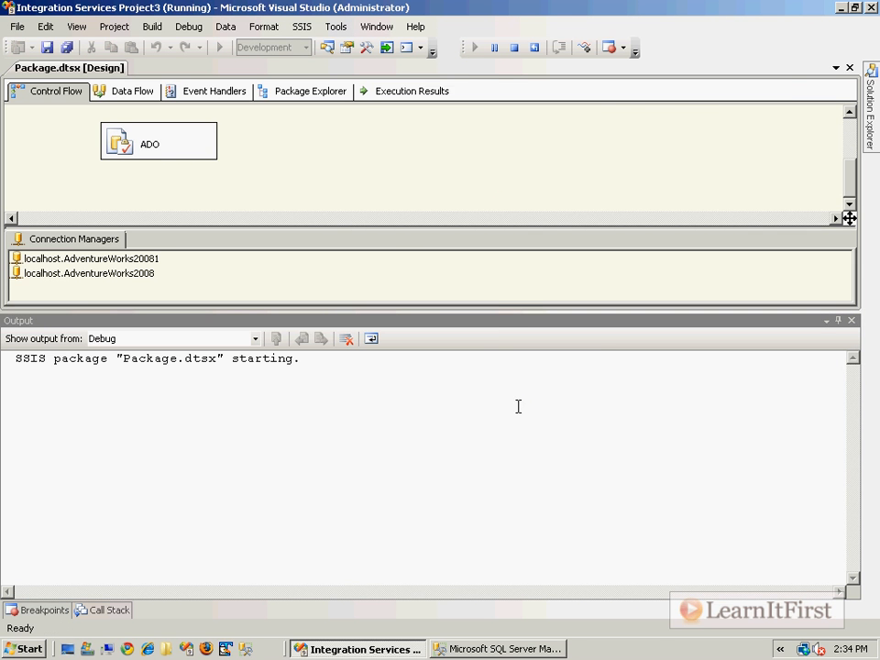
click(507, 649)
key(F5)
click(256, 516)
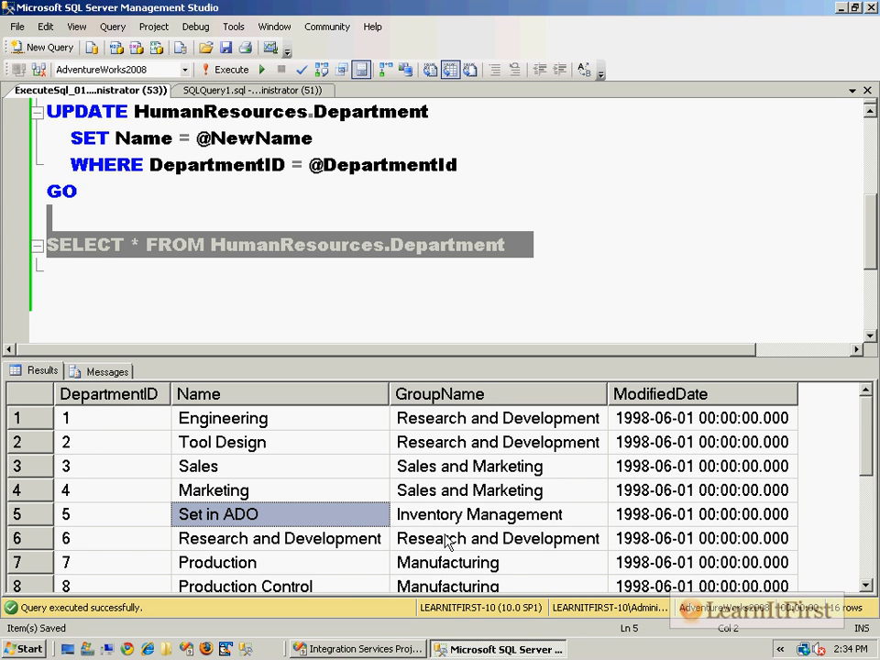
click(413, 648)
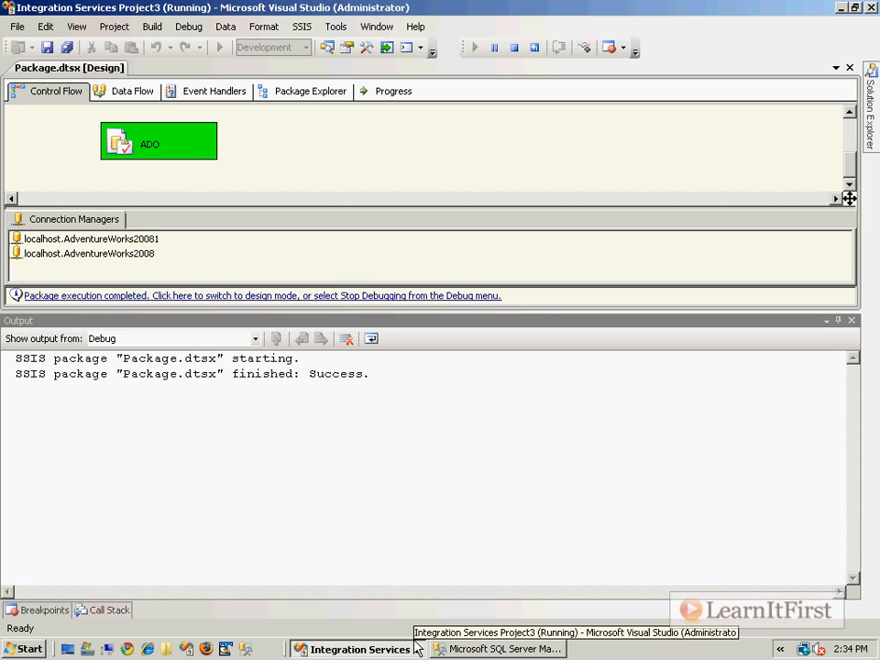